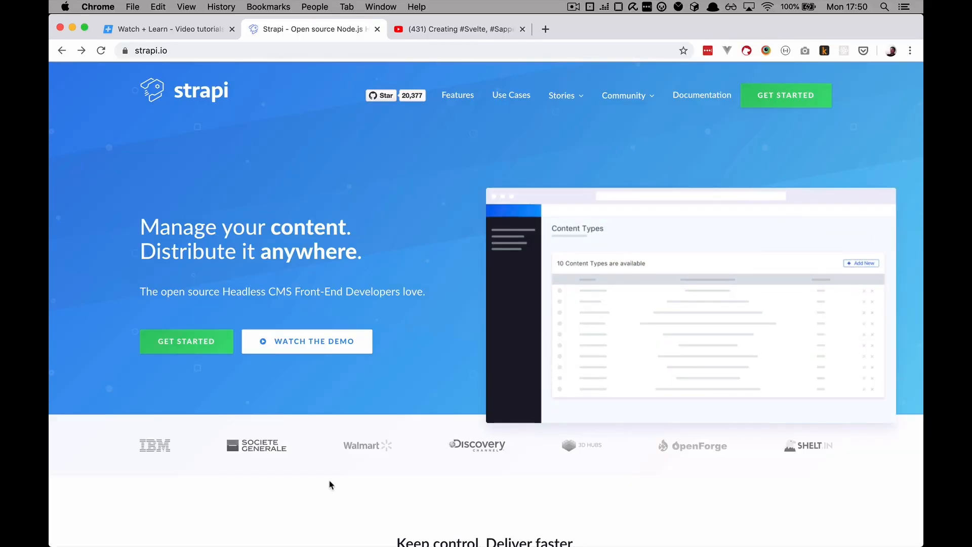
Go from the strapi.io homepage's GET STARTED link to the Quick Start Guide and skim it
scroll(330, 485, down, 20)
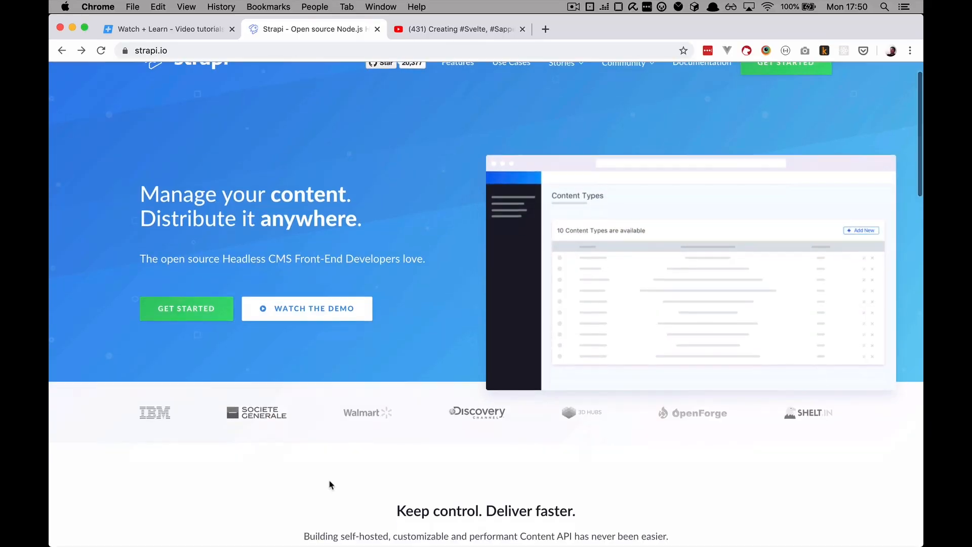
scroll(330, 484, up, 20)
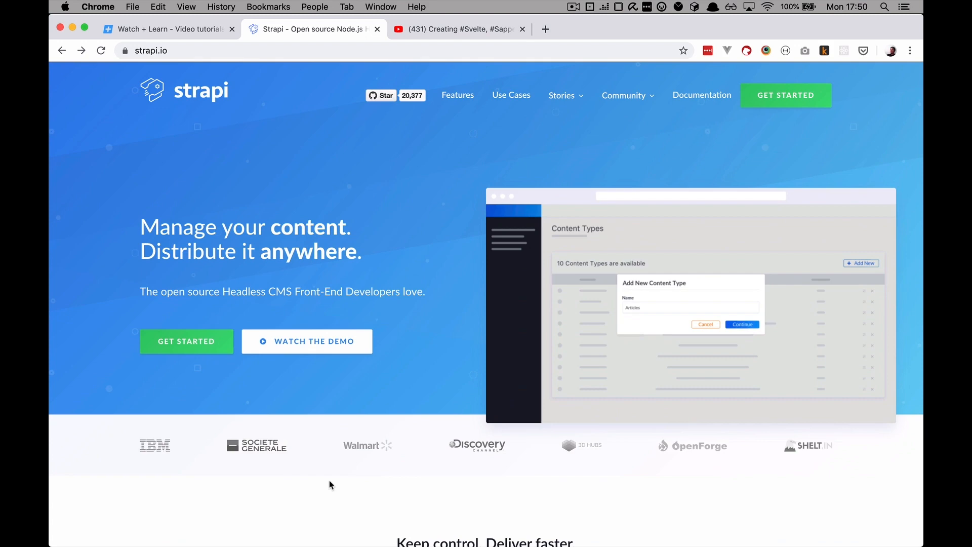
click(184, 344)
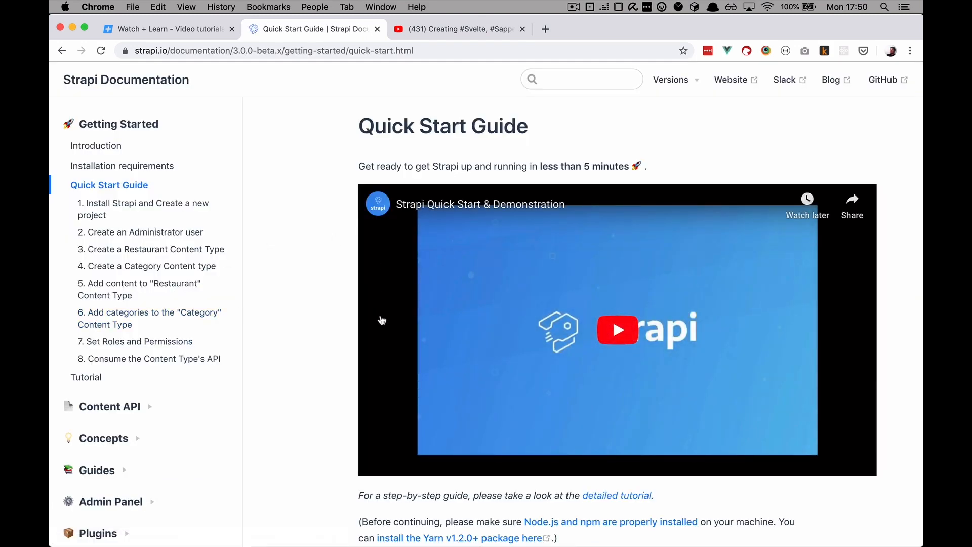
scroll(382, 320, down, 7)
scroll(381, 320, up, 5)
scroll(382, 320, down, 6)
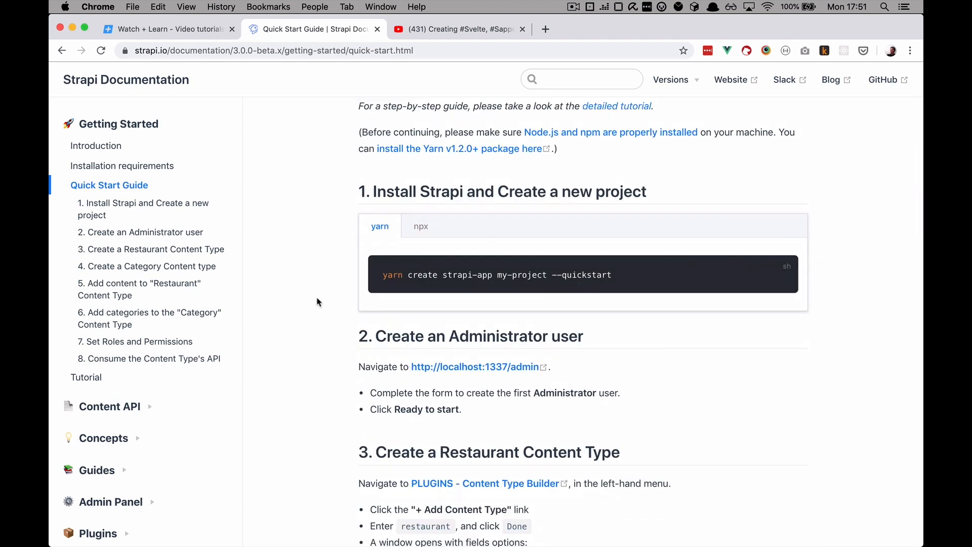
scroll(292, 324, up, 8)
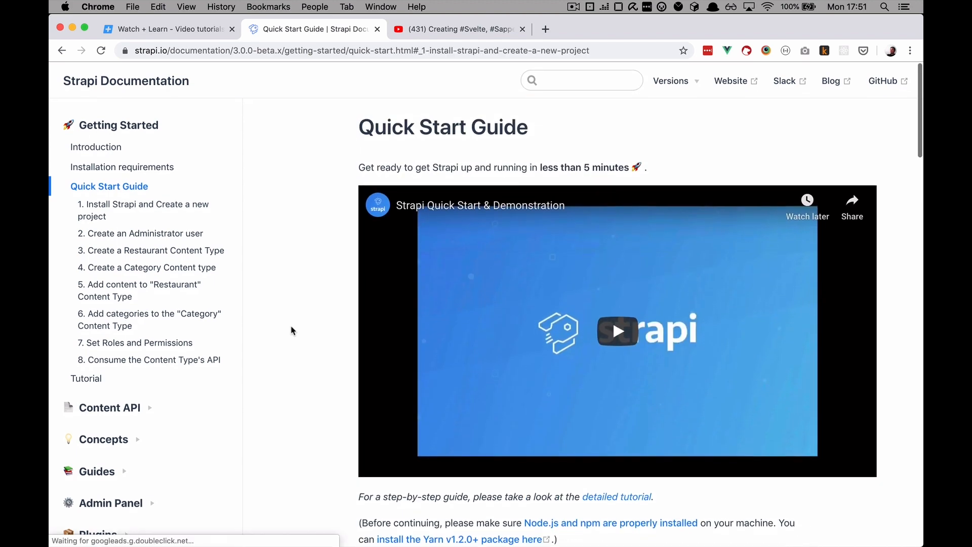
Review the Installation requirements, noting the MongoDB >= 3.6, MariaDB and SQLite >= 3 versions
click(152, 167)
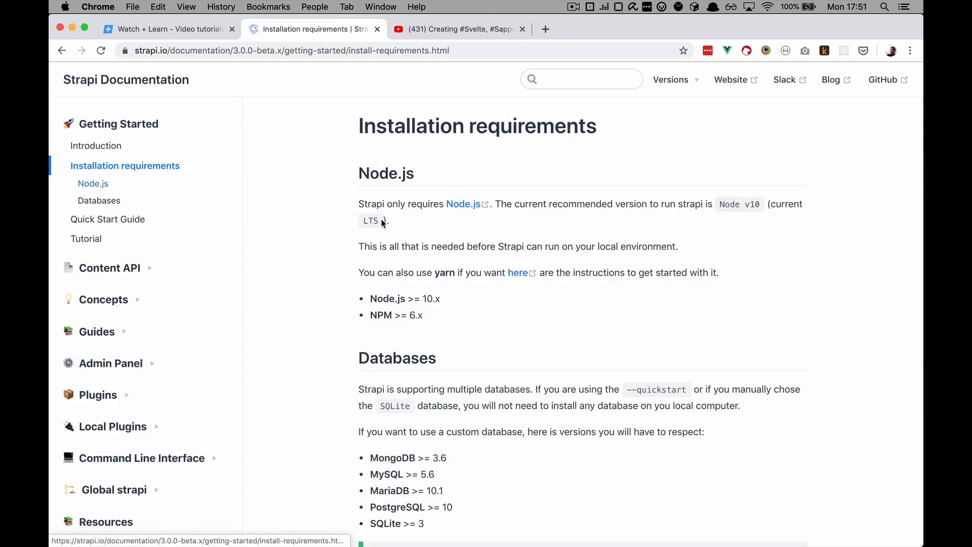
scroll(537, 348, down, 2)
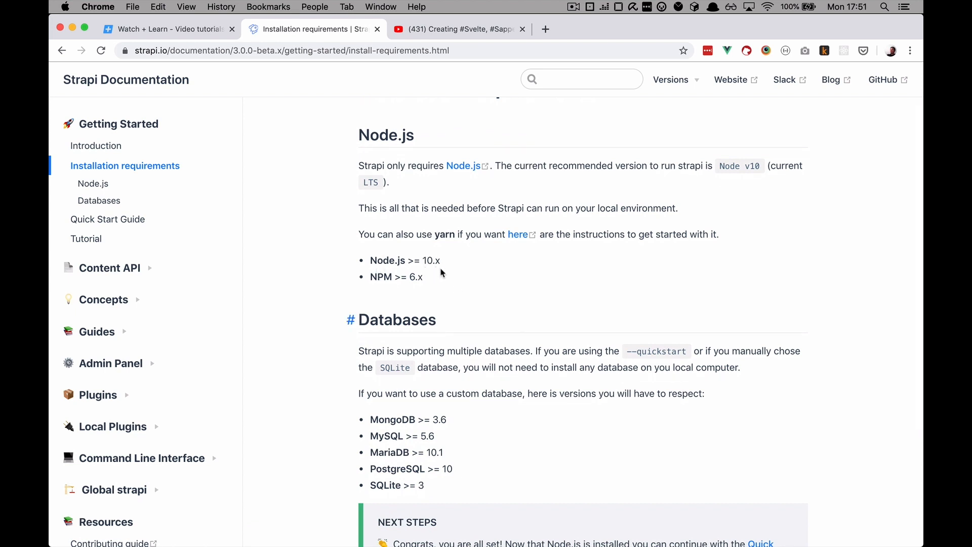
scroll(468, 289, down, 3)
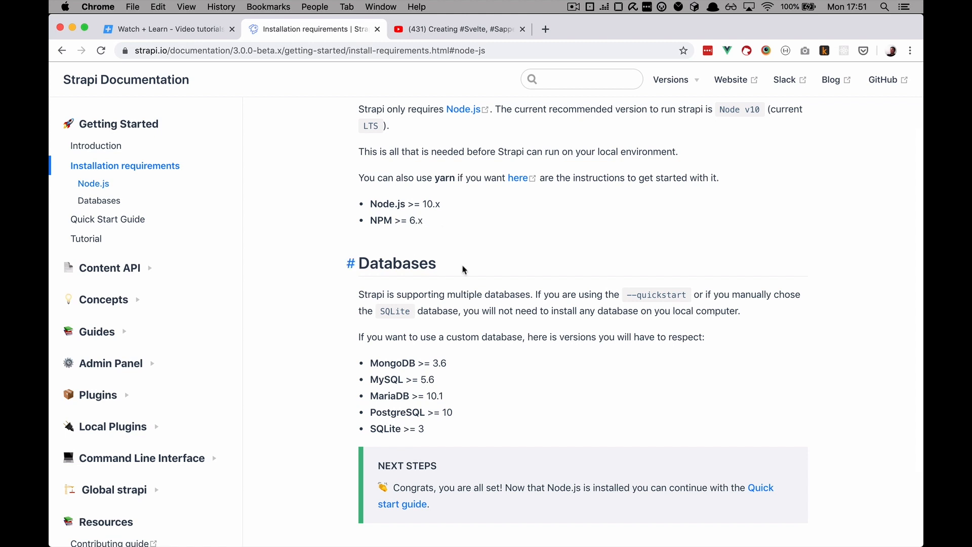
scroll(464, 267, down, 4)
scroll(456, 286, down, 1)
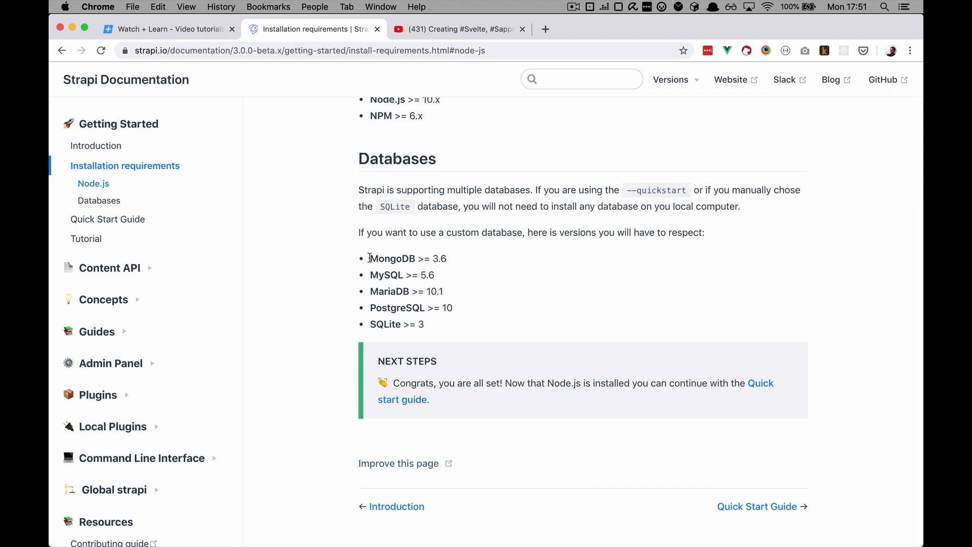
drag(370, 258, 472, 264)
click(656, 250)
drag(628, 190, 688, 190)
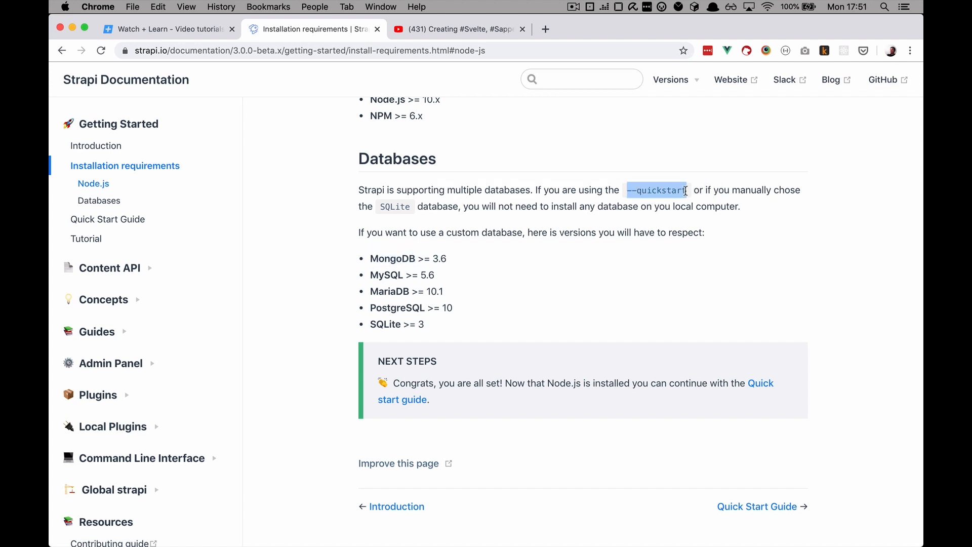
click(571, 313)
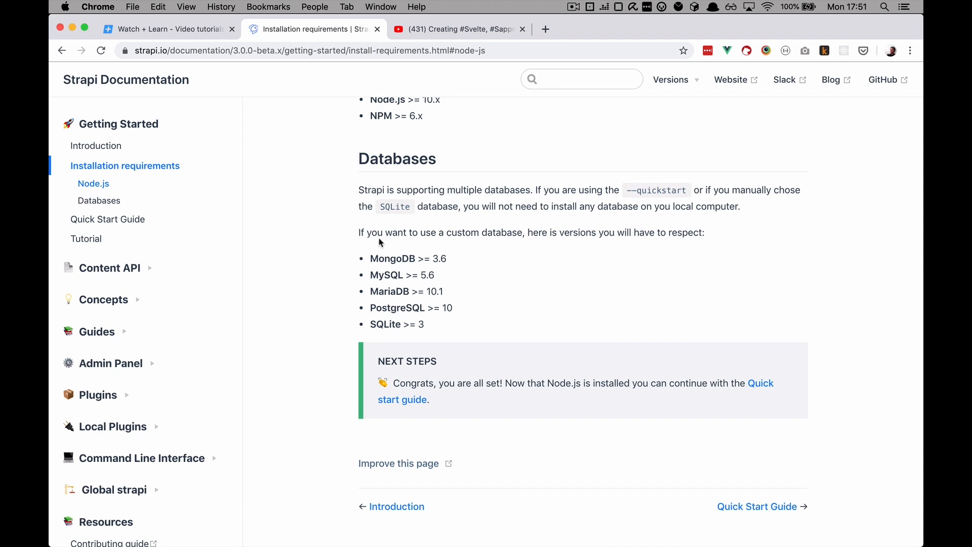
drag(370, 259, 431, 260)
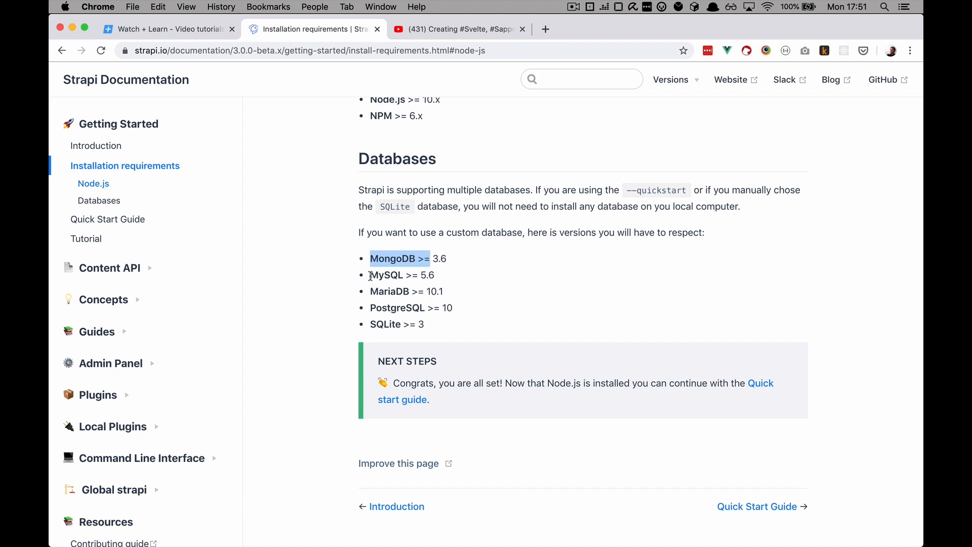
drag(369, 291, 417, 293)
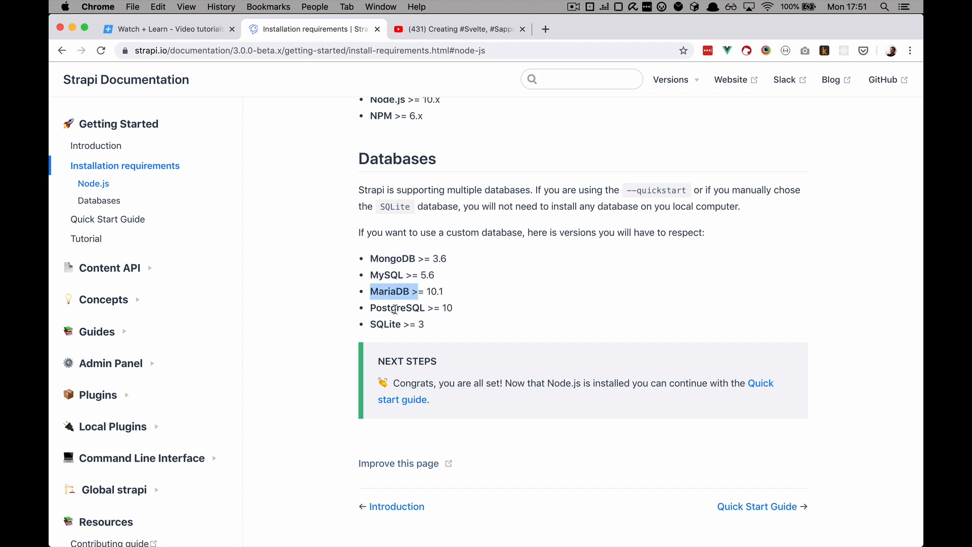
drag(370, 324, 445, 325)
click(447, 329)
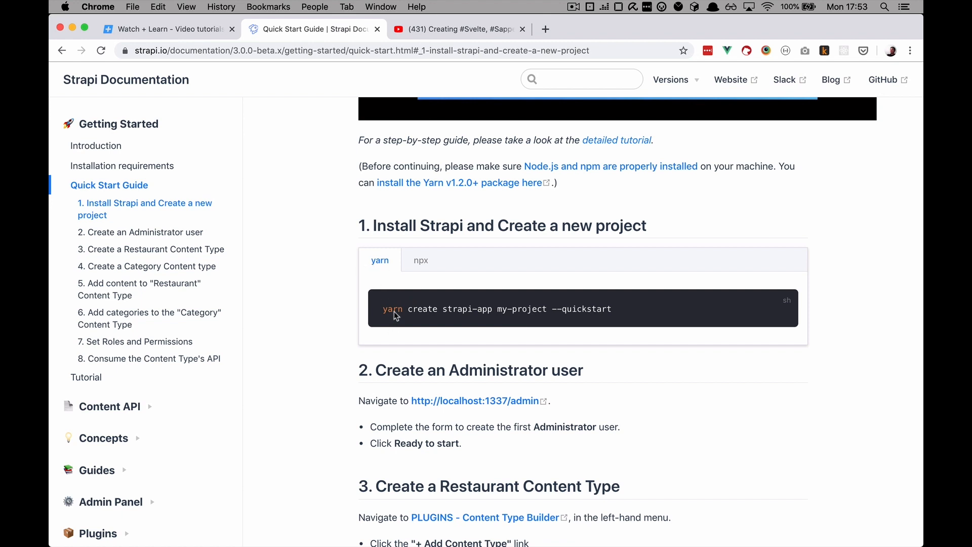
Copy the npx create-strapi-app my-project --quickstart command and switch to the terminal
click(419, 262)
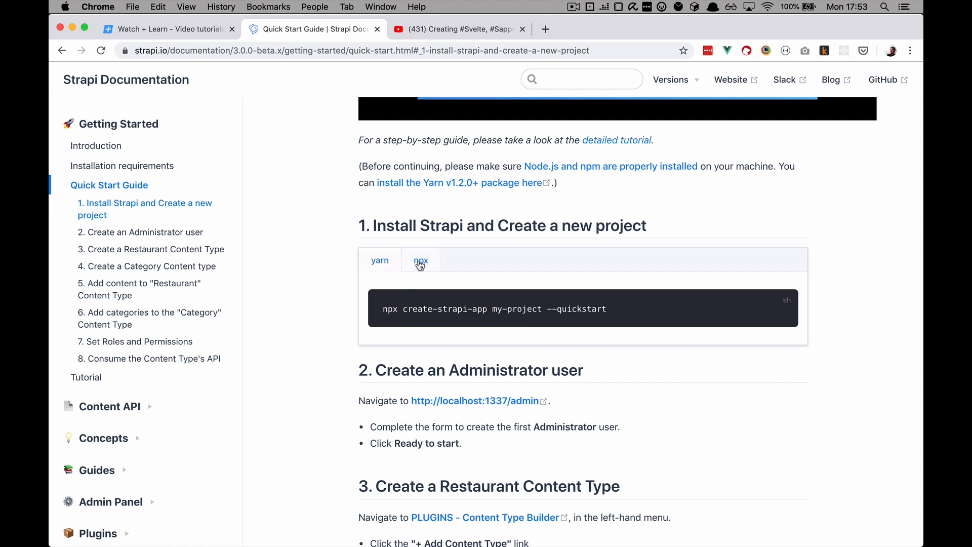
drag(624, 311, 361, 308)
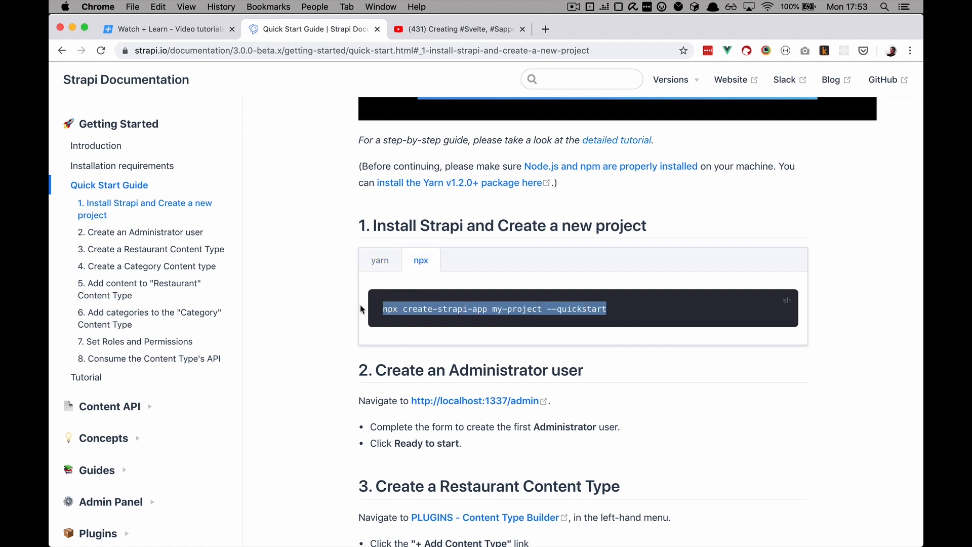
key(super+c)
key(super+Tab)
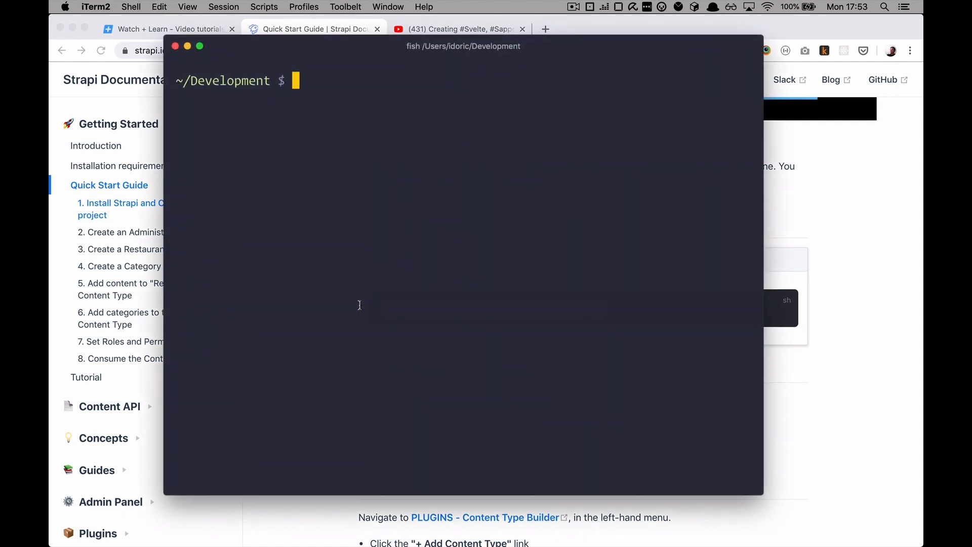
Run npx create-strapi-app strapi --quickstart in iTerm2, naming the project 'strapi'
key(super+v)
key(Left)
key(Left)
key(Left)
key(Left)
key(Left)
key(Left)
key(Left)
key(Left)
key(Left)
key(Left)
key(Left)
key(Left)
key(Left)
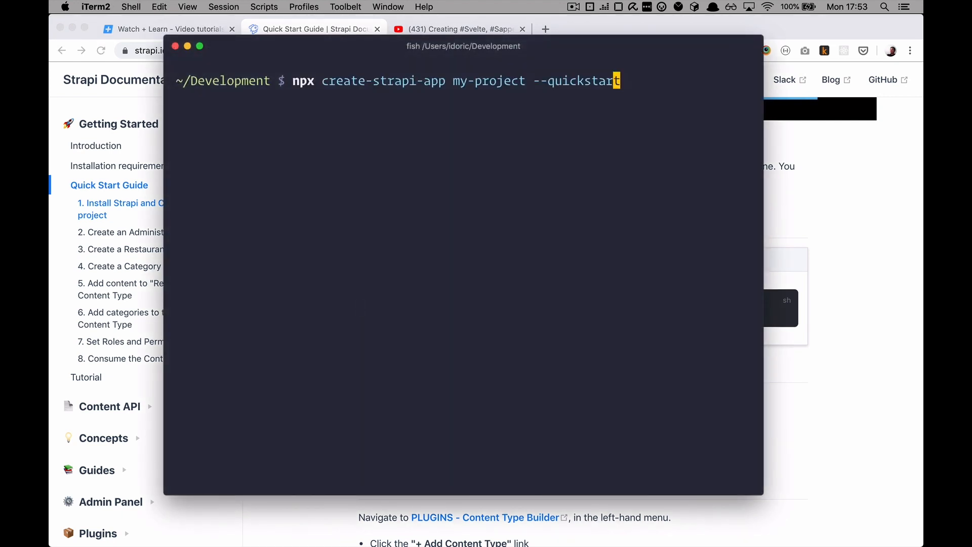
key(BackSpace)
key(BackSpace)
key(BackSpace)
key(BackSpace)
key(BackSpace)
key(BackSpace)
key(BackSpace)
key(BackSpace)
key(BackSpace)
key(BackSpace)
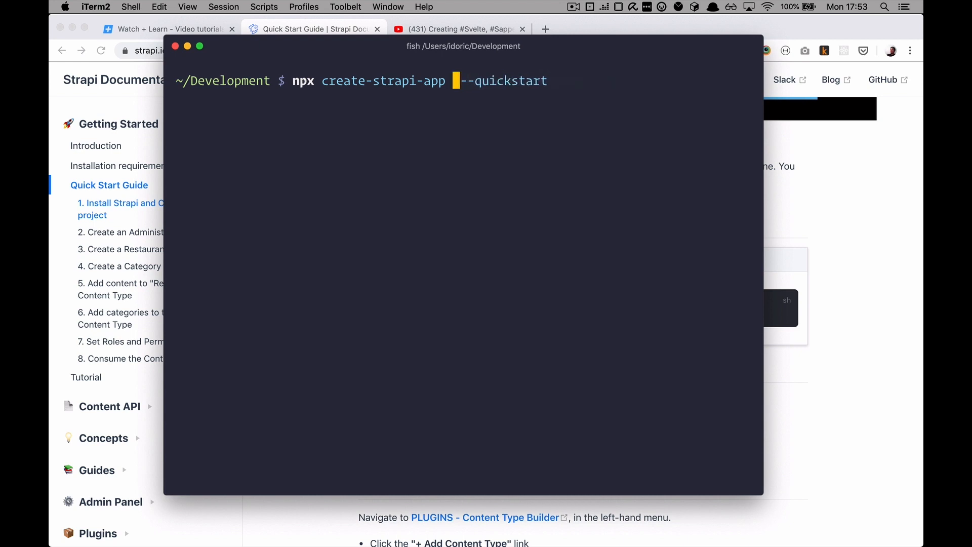
text(strapi)
key(Return)
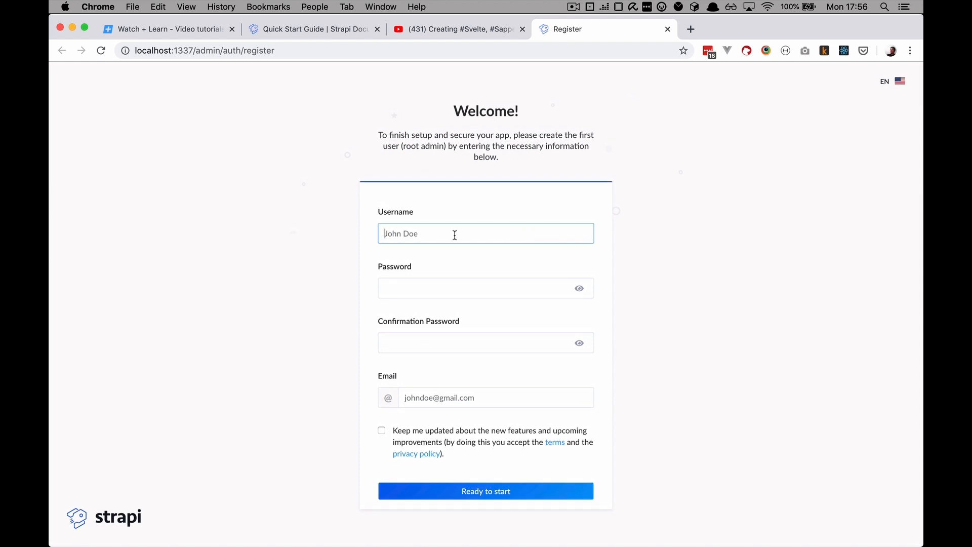
Register the root admin with username 'admin', a confirmed password and an email address
text(admin)
key(Tab)
text(admin12)
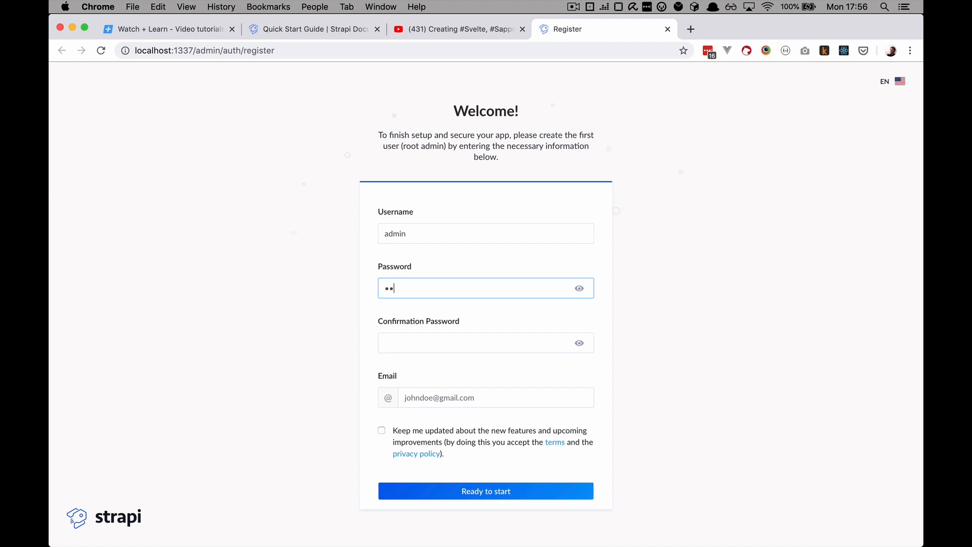
key(Tab)
text(admin12)
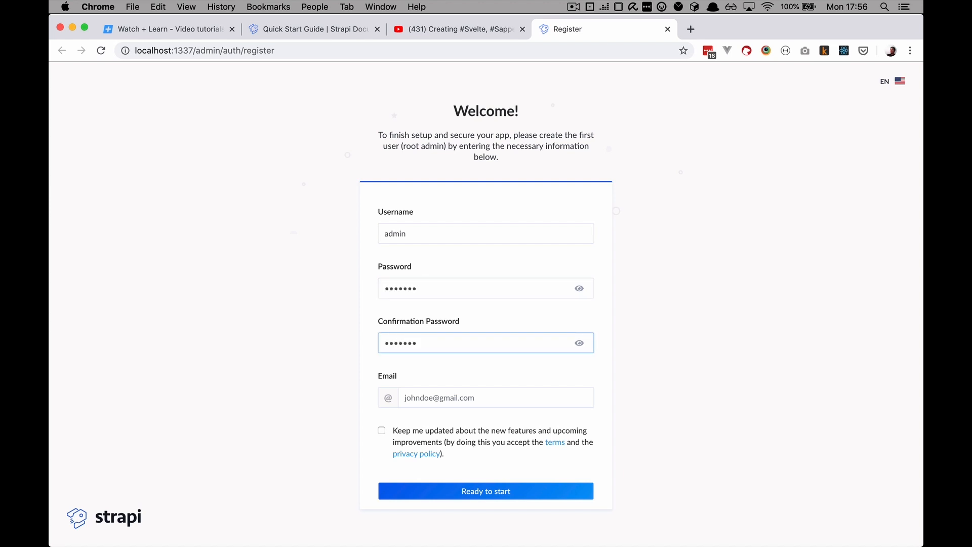
click(424, 400)
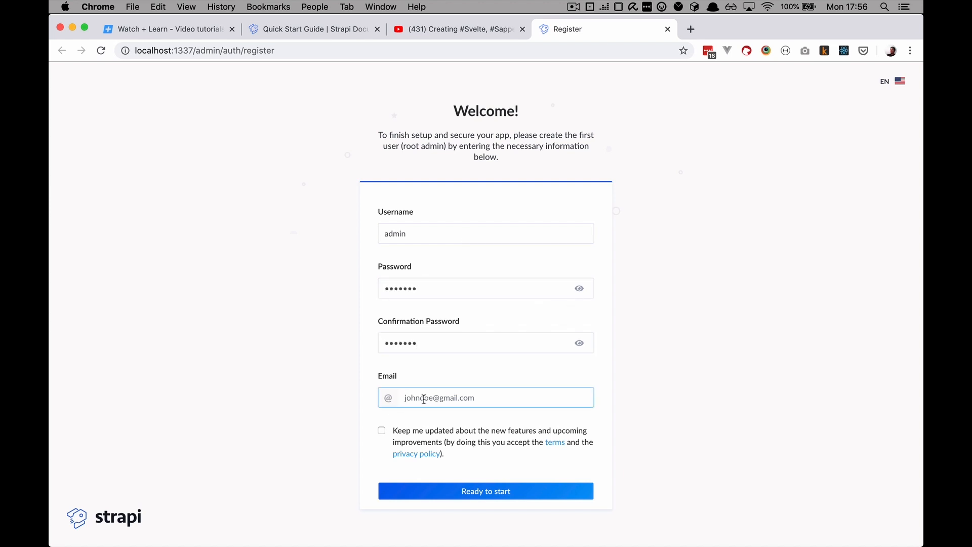
text(test@test.com)
click(476, 495)
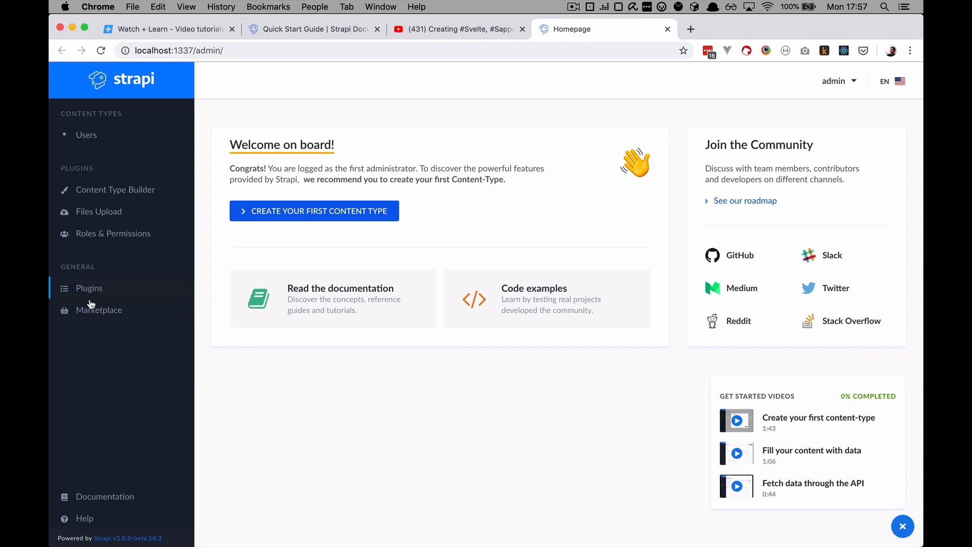
Browse the plugin Marketplace, then view the Plugins page with its five installed plugins
click(103, 313)
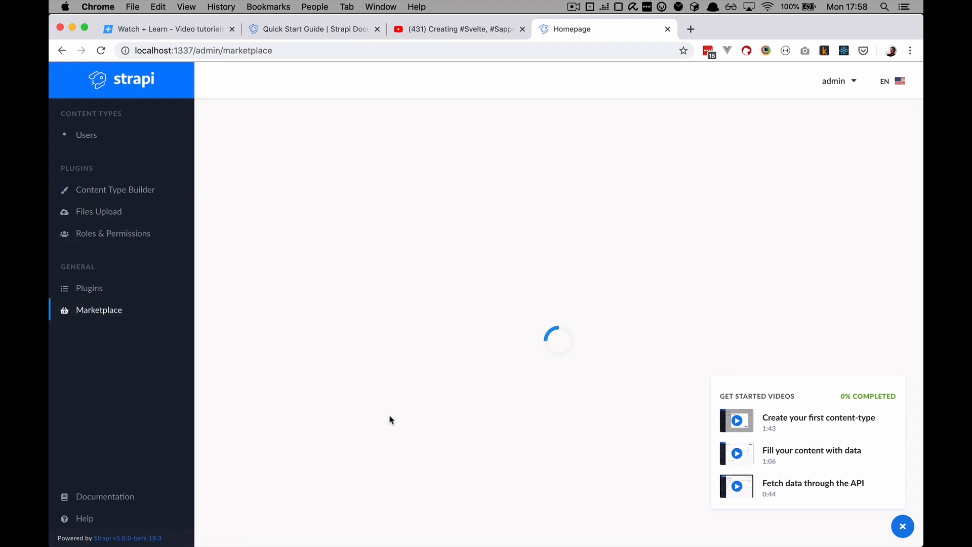
scroll(512, 449, down, 4)
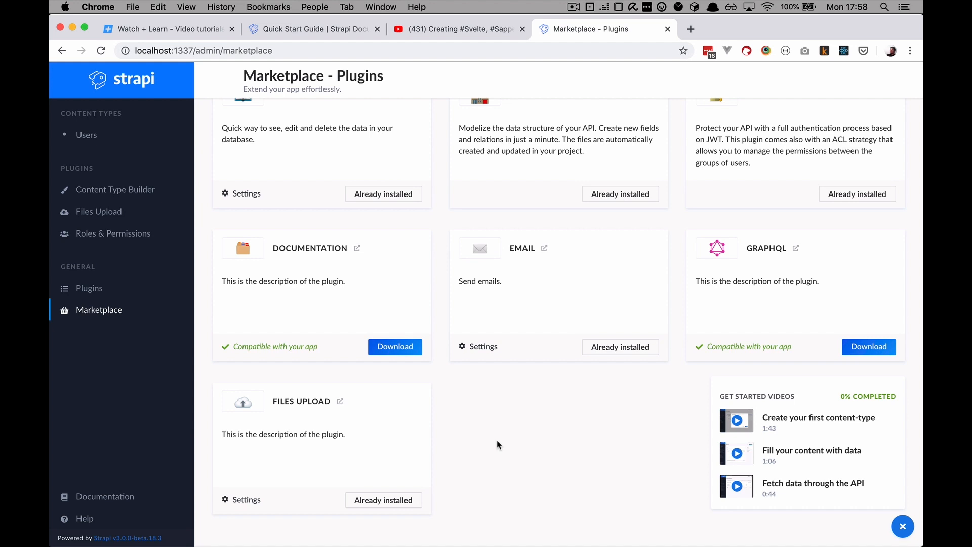
scroll(486, 440, up, 2)
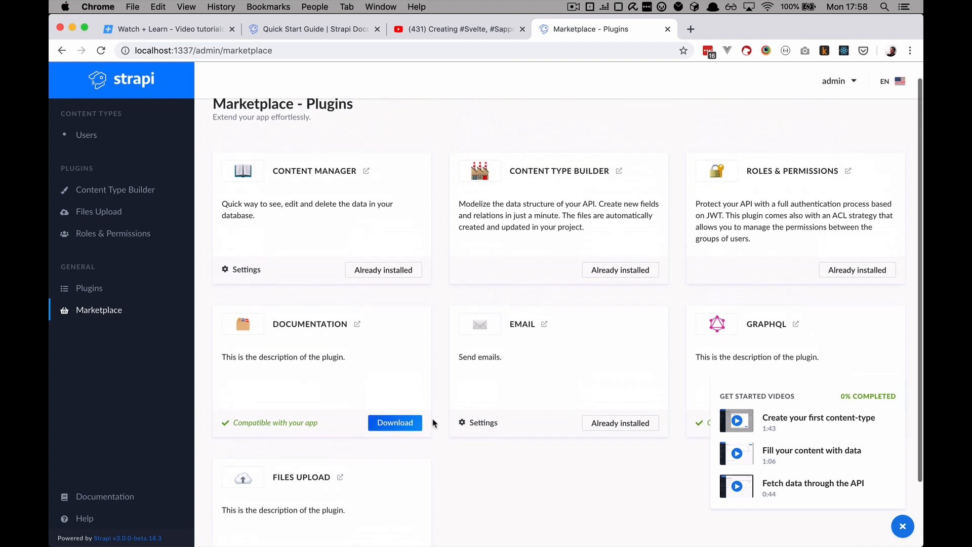
click(102, 292)
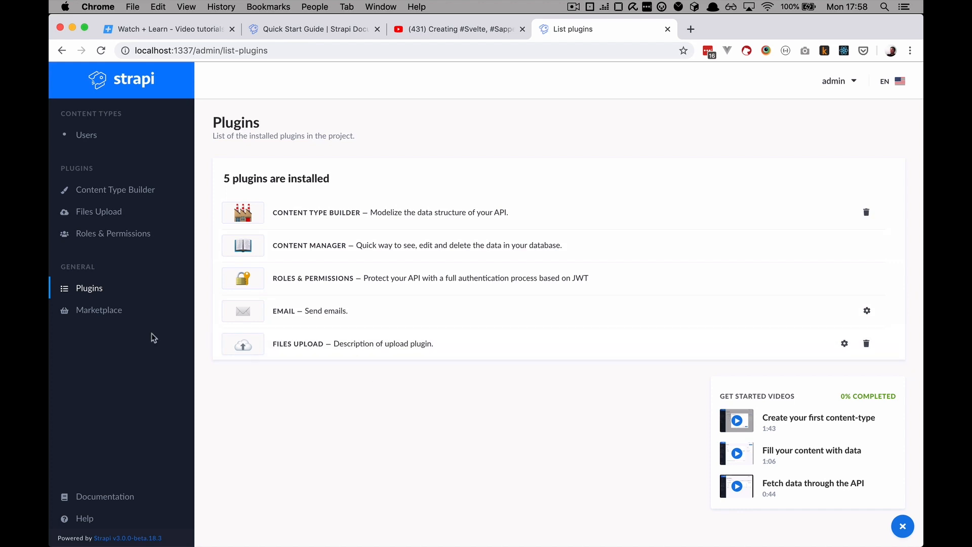
In the Content Type Builder, close the Get Started Videos panel and start a new content type
click(134, 196)
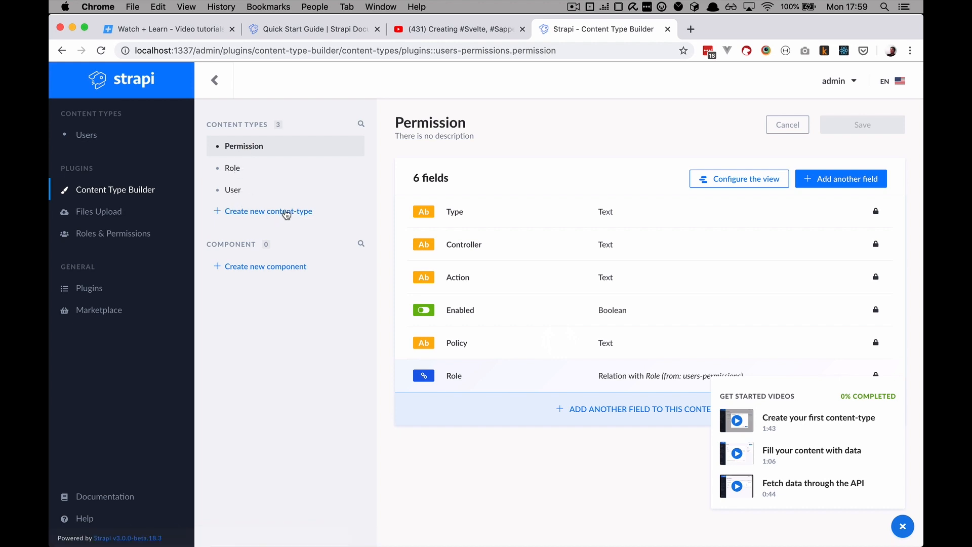
click(903, 526)
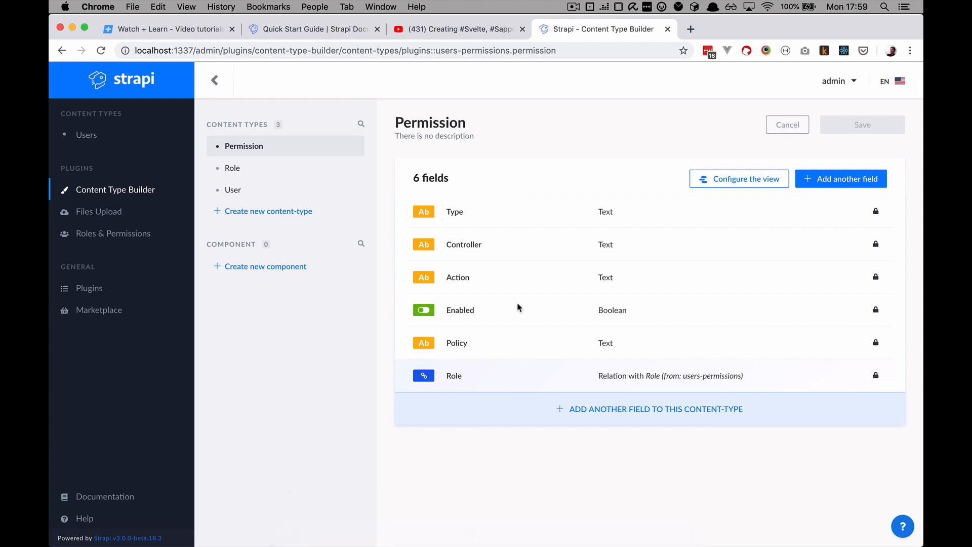
click(261, 211)
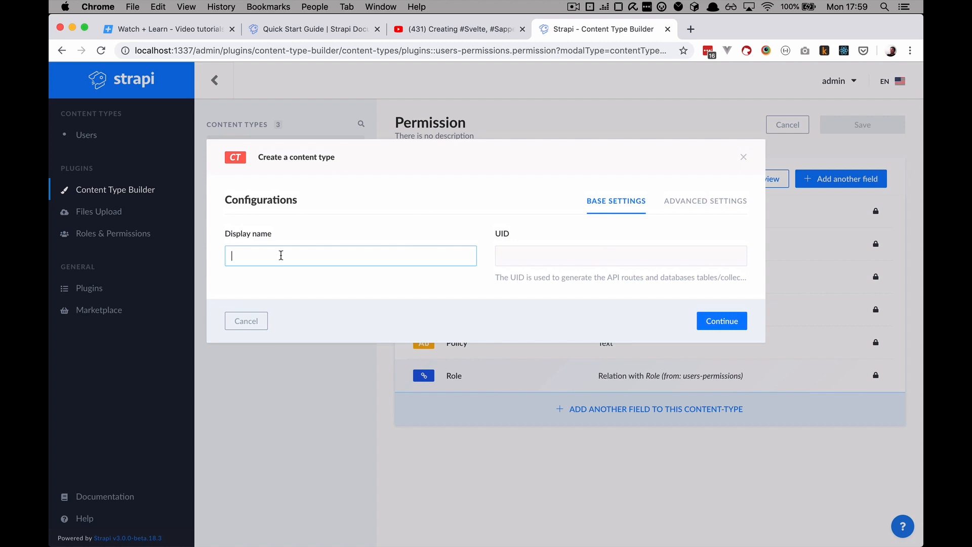
Give the new content type the display name 'Movies' and continue
text(Movies)
click(723, 322)
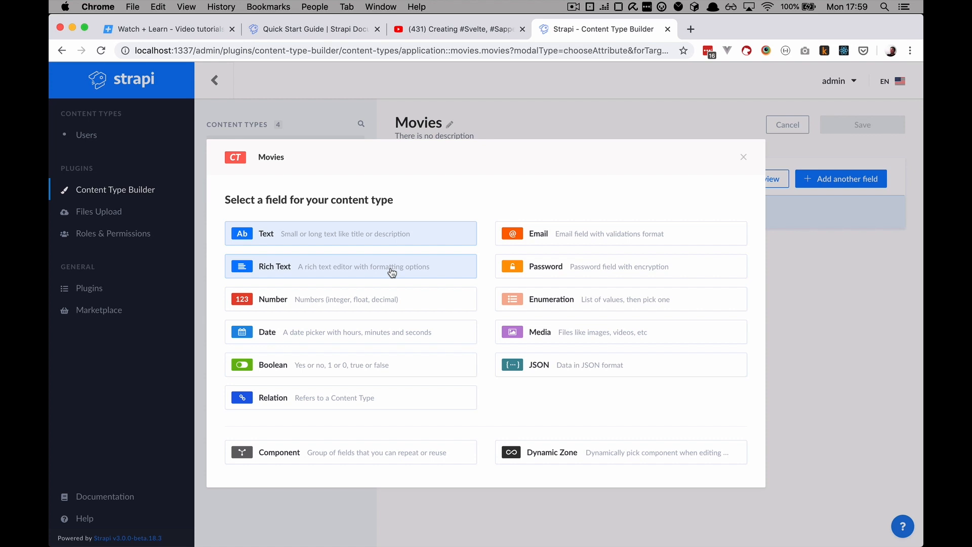
Add a Short text field named 'title' to Movies, reviewing its advanced settings
click(365, 236)
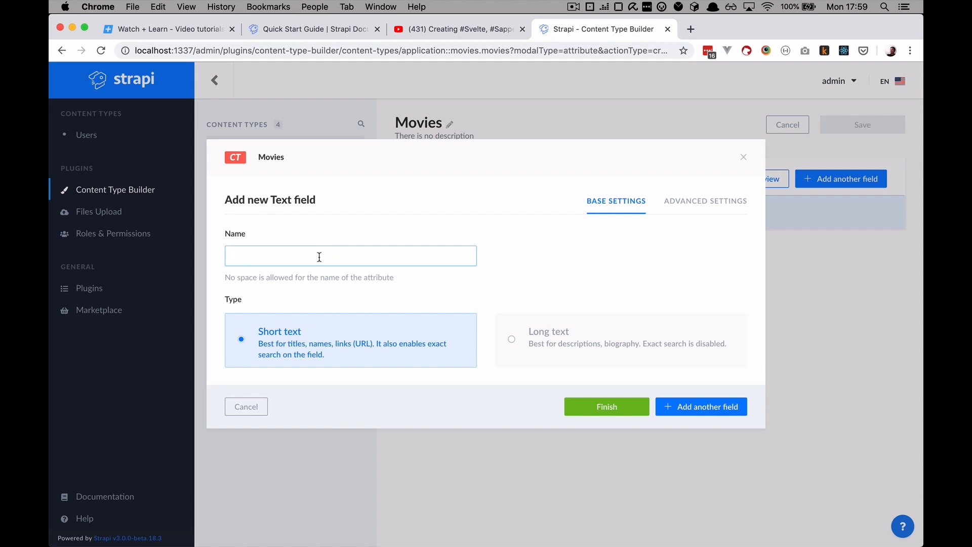
text(title)
click(583, 344)
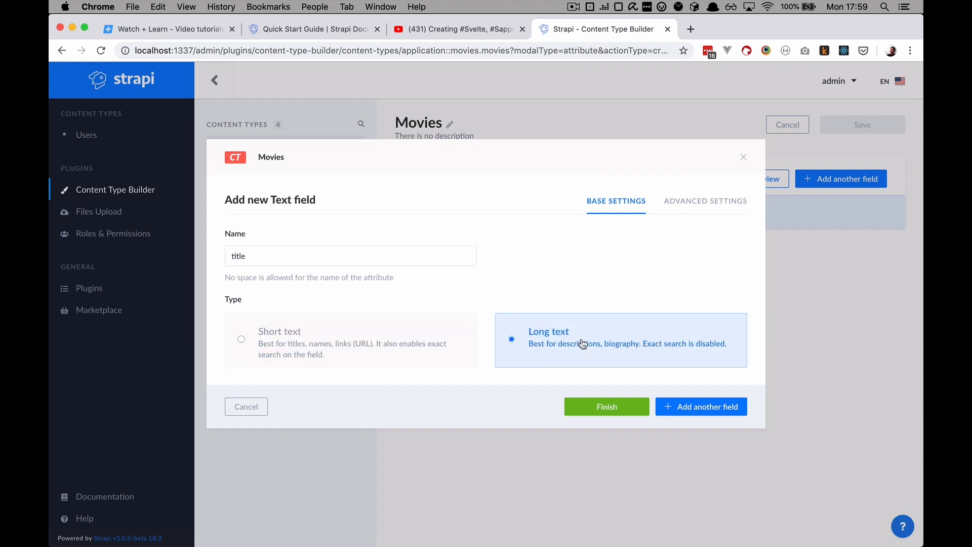
click(386, 348)
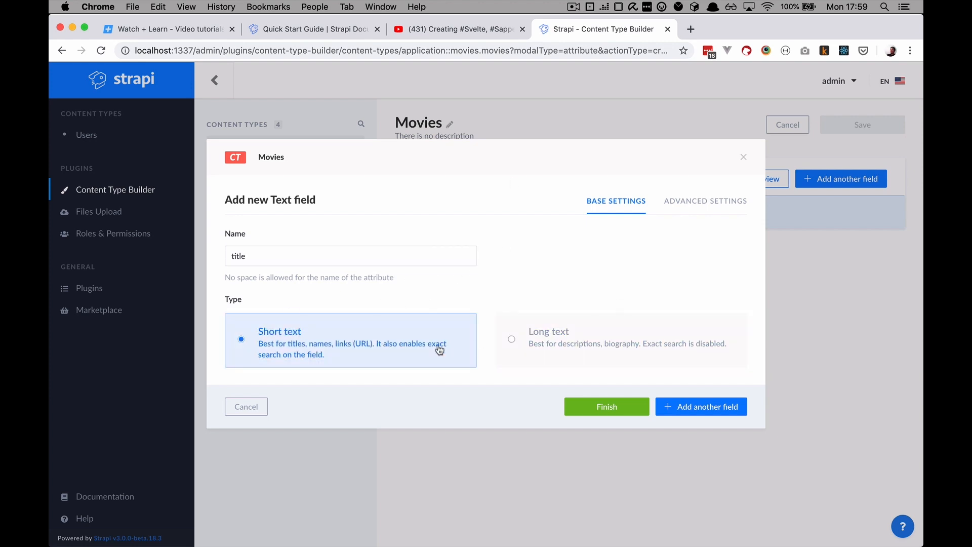
click(708, 205)
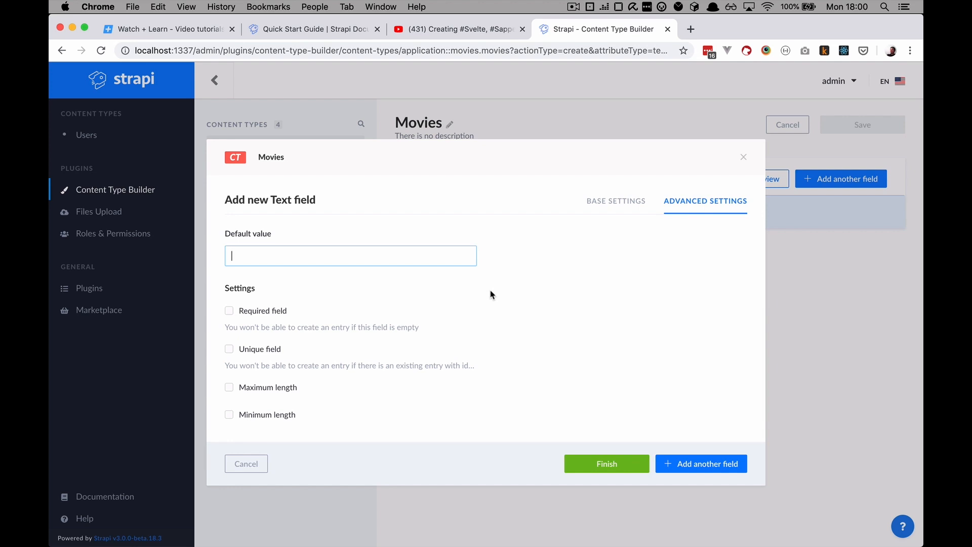
click(616, 208)
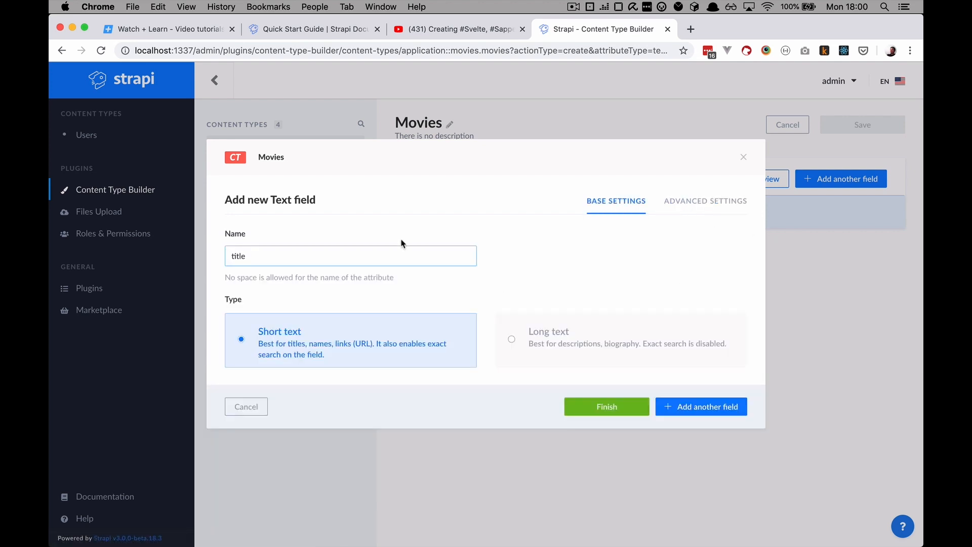
click(685, 408)
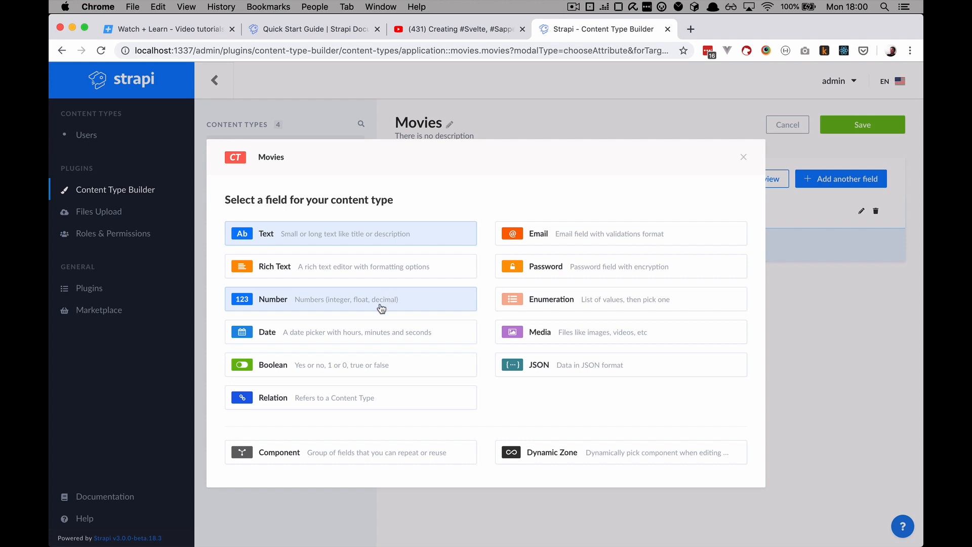
Add a Date field named 'release_date' with type 'date' to Movies
click(364, 336)
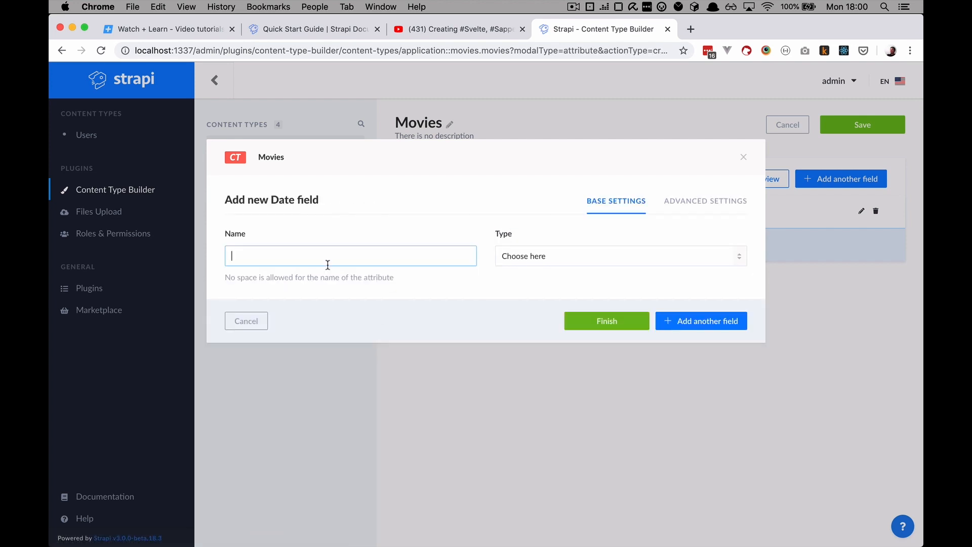
text(release_date)
click(591, 267)
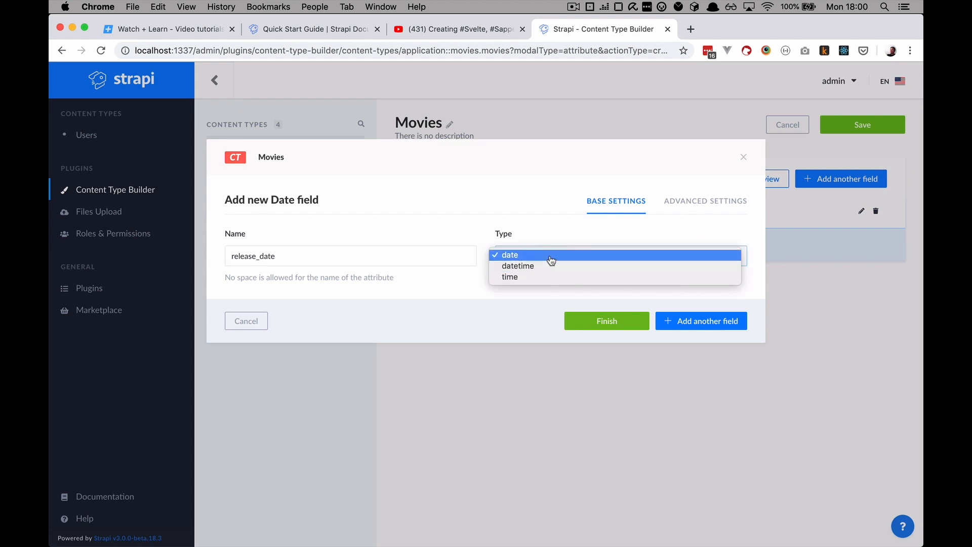
click(462, 291)
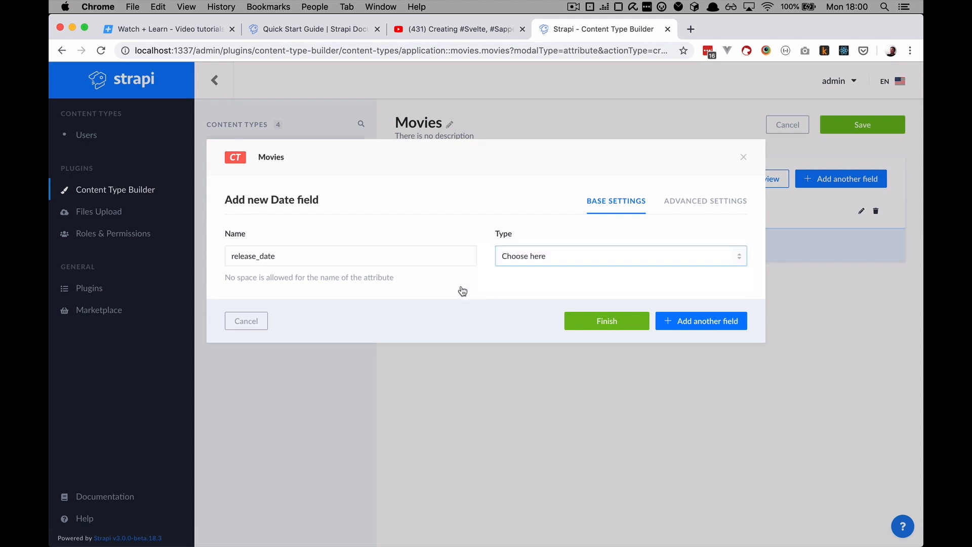
click(708, 325)
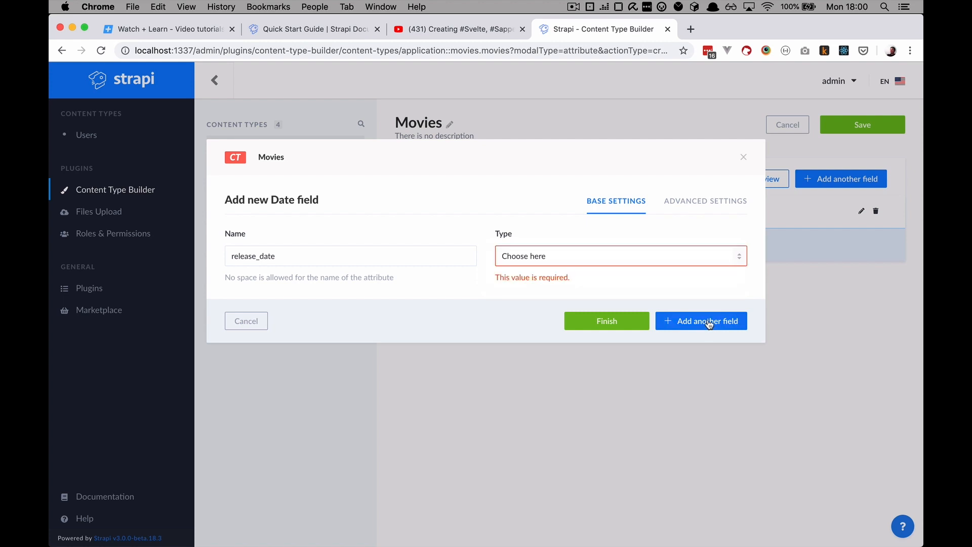
click(602, 256)
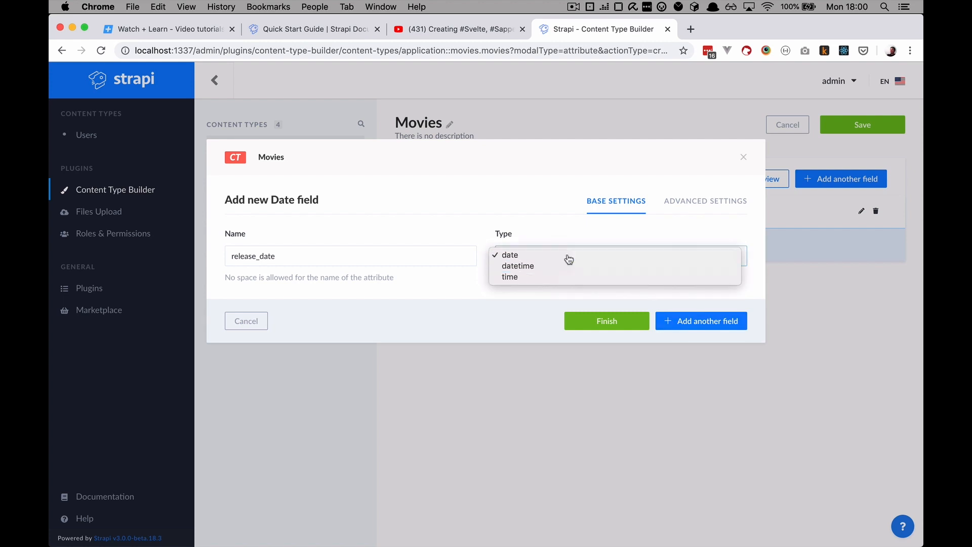
click(569, 259)
click(708, 324)
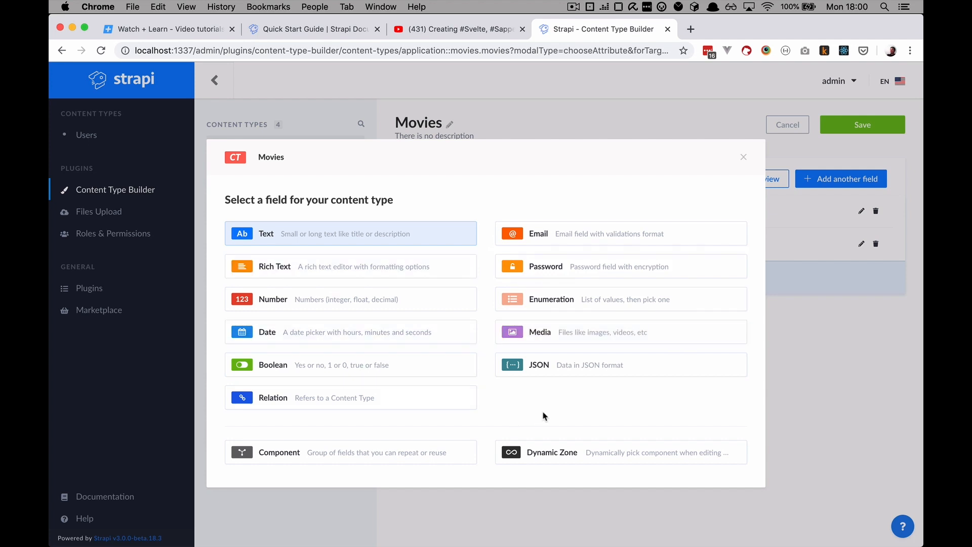
Add a Single media field named 'poster' to Movies and finish
click(571, 337)
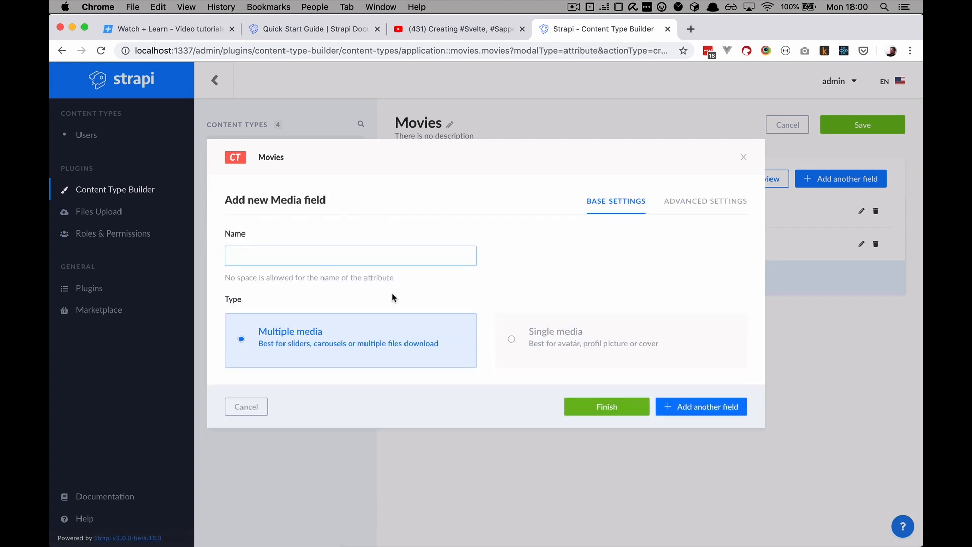
text(poster)
click(556, 343)
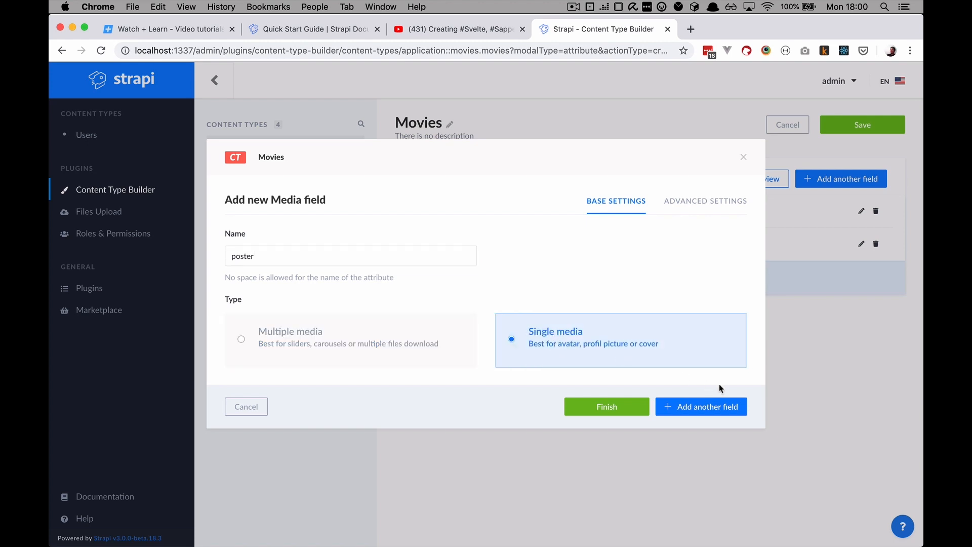
click(611, 412)
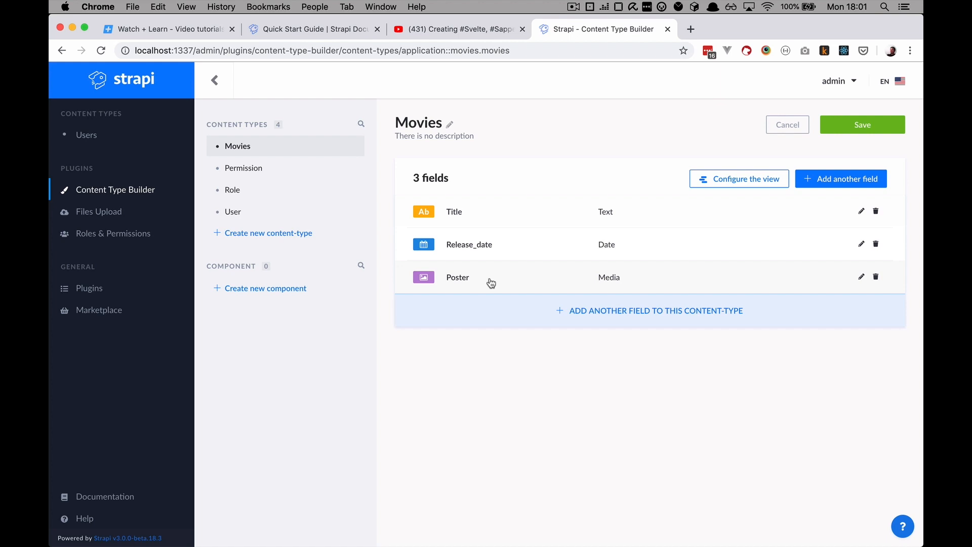
Save the Movies content type, then start a new content type named 'actor'
click(280, 235)
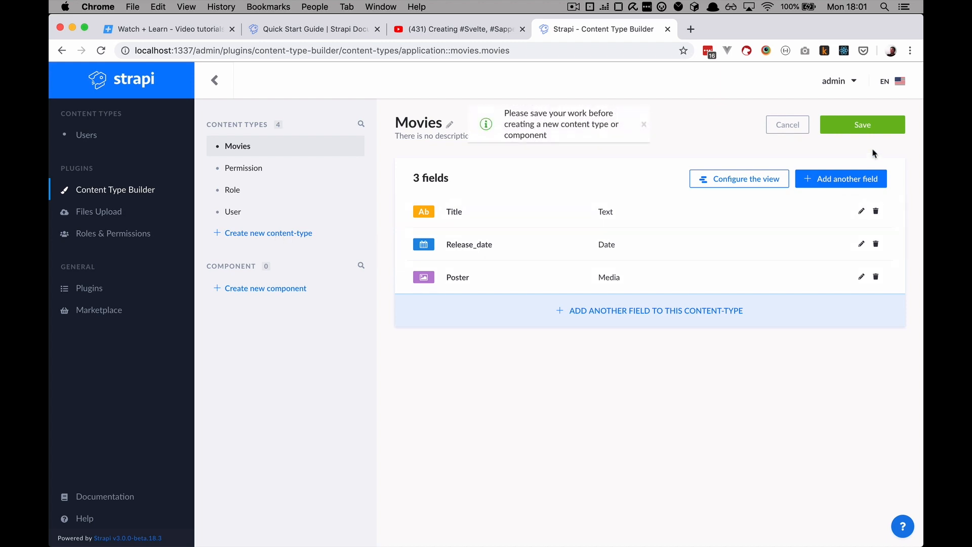
click(850, 130)
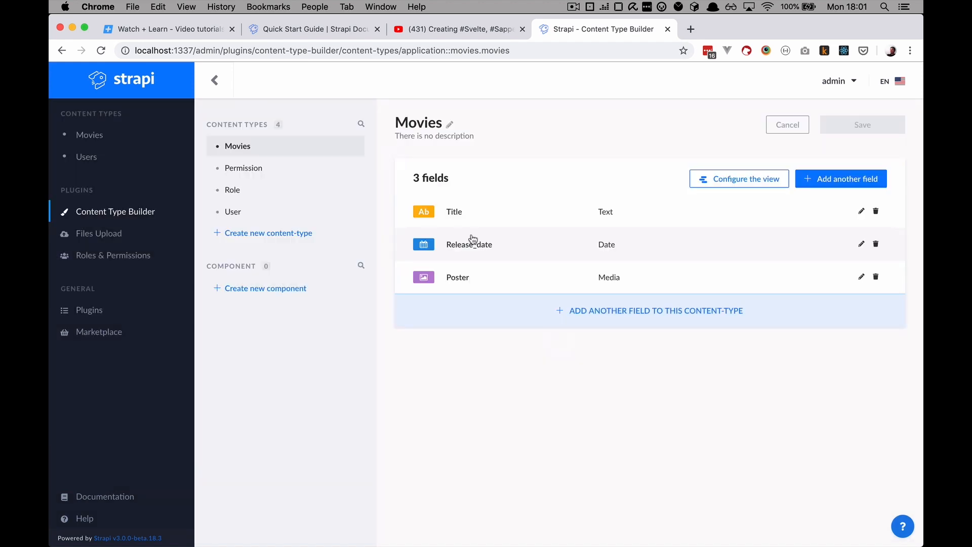
click(278, 233)
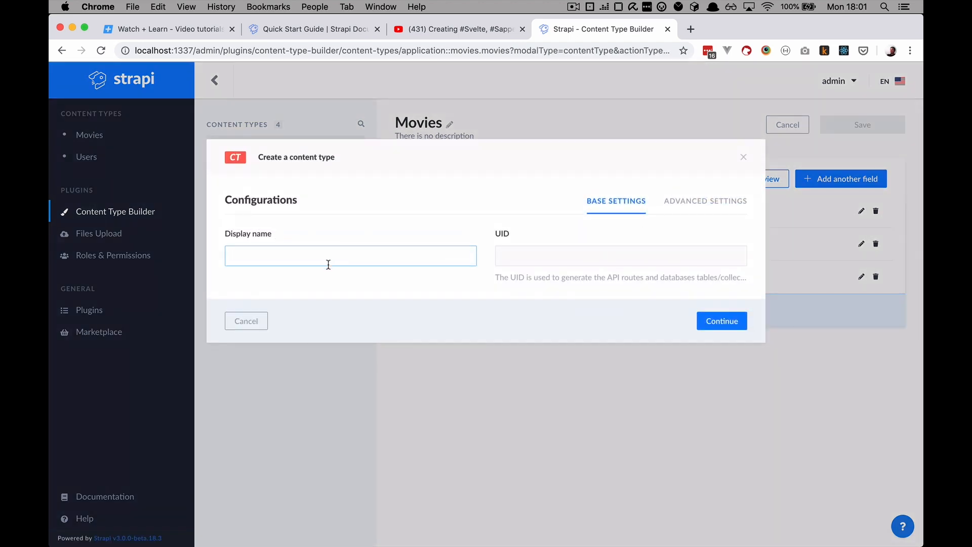
text(actors)
click(722, 322)
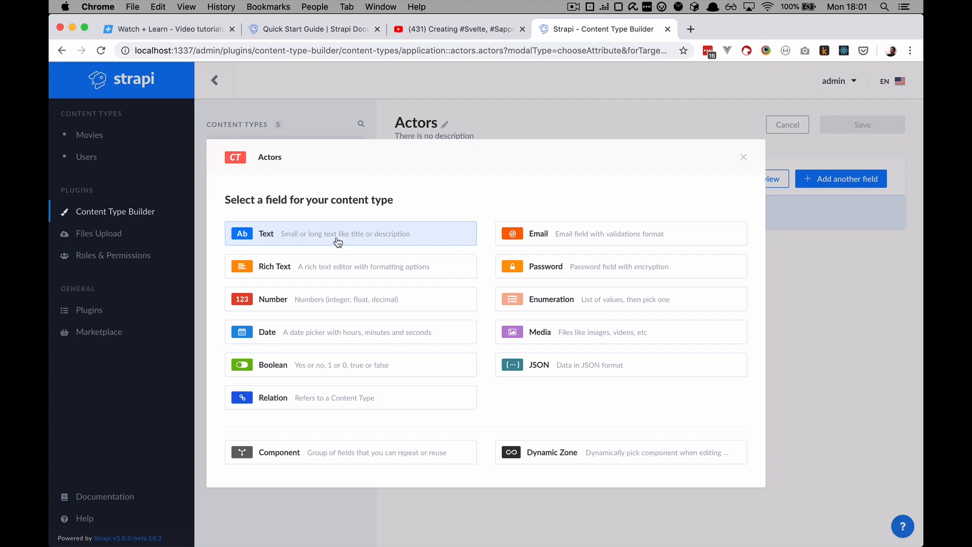
Add a first_name text field to the Actors content type
click(338, 243)
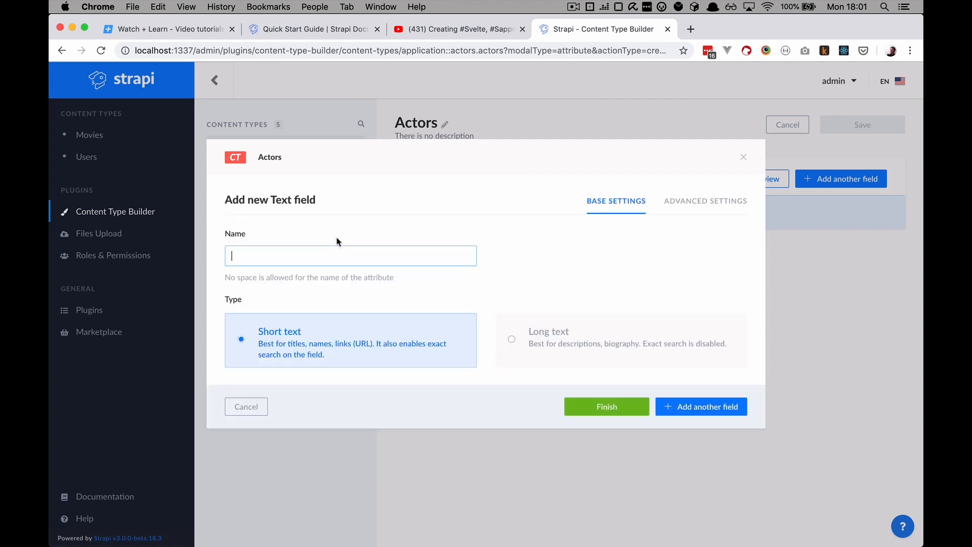
text(first_name)
click(695, 410)
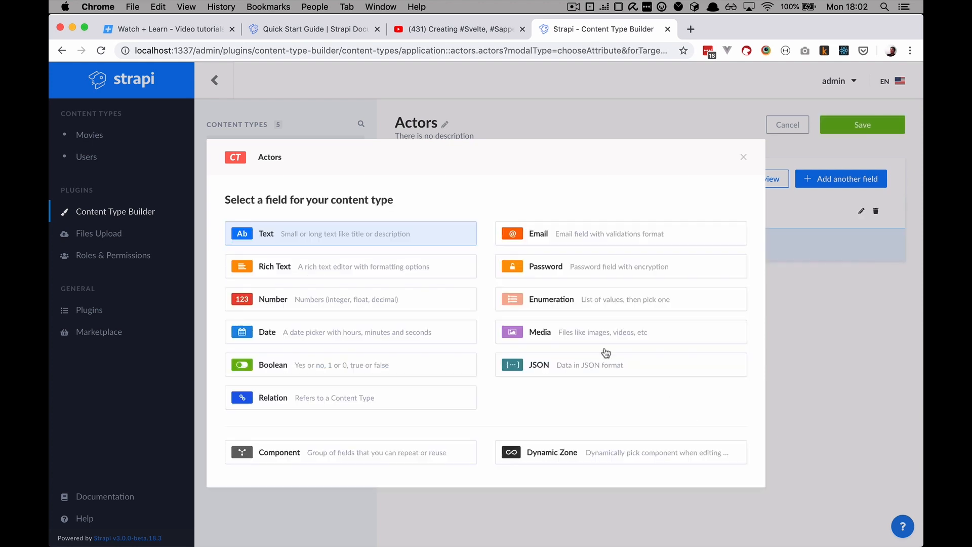
Add a last_name text field, save Actors, and open its entry list
click(305, 231)
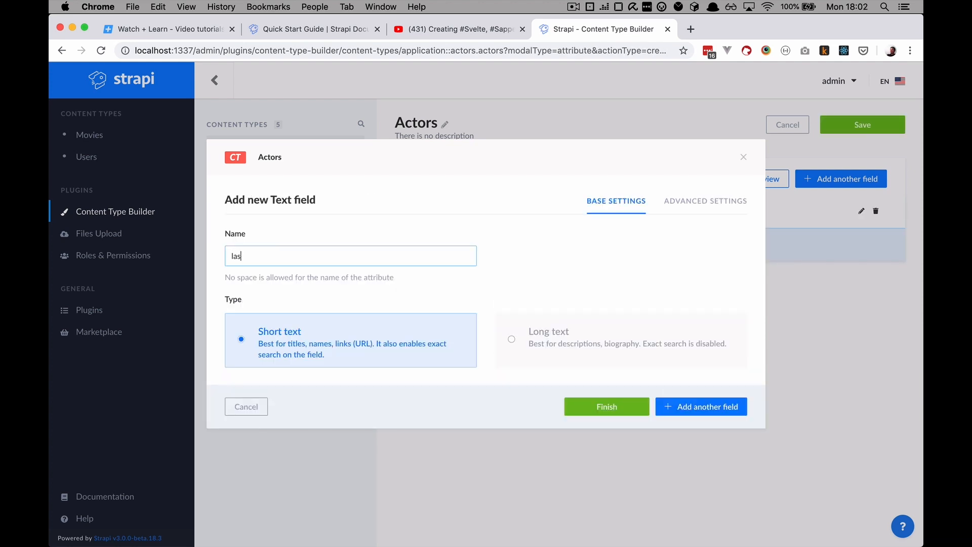
text(last_name)
click(623, 406)
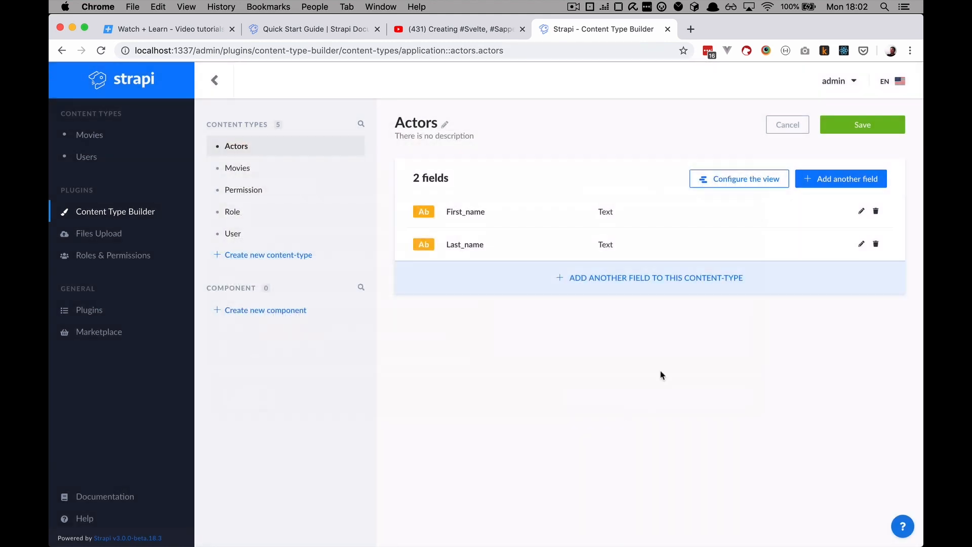
click(875, 121)
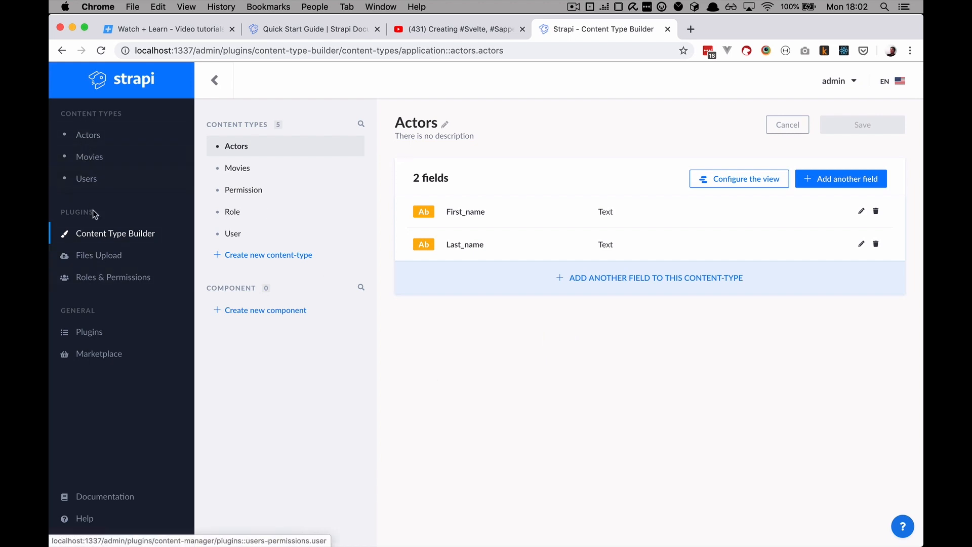
click(97, 146)
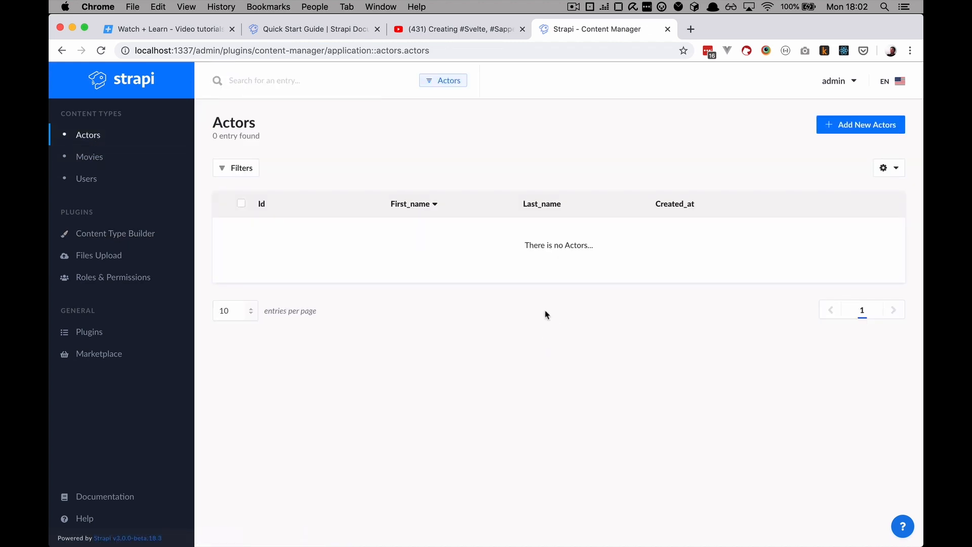
Create and save the actor entry Leonardo DiCaprio, then go to the Movies list
click(844, 125)
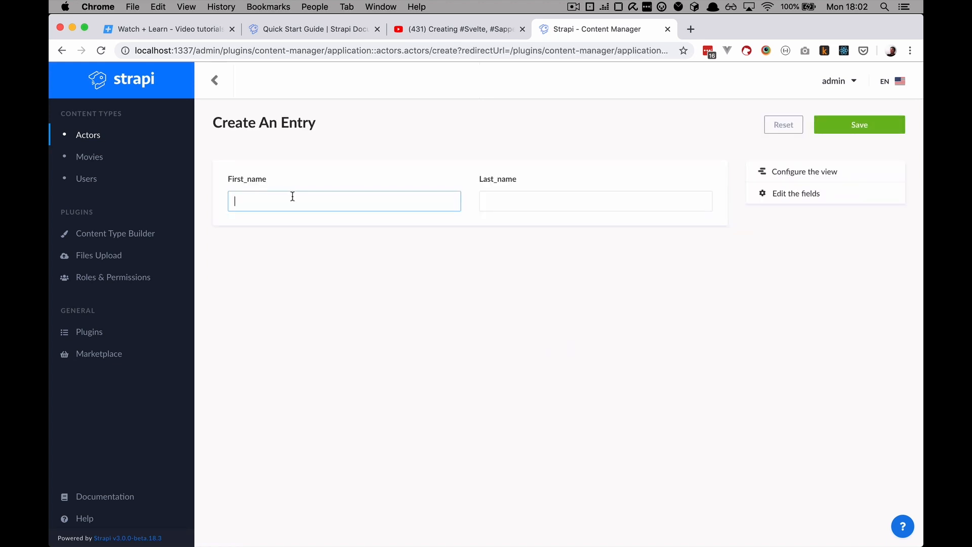
text(Leonardo)
key(Tab)
text(DiCaprio)
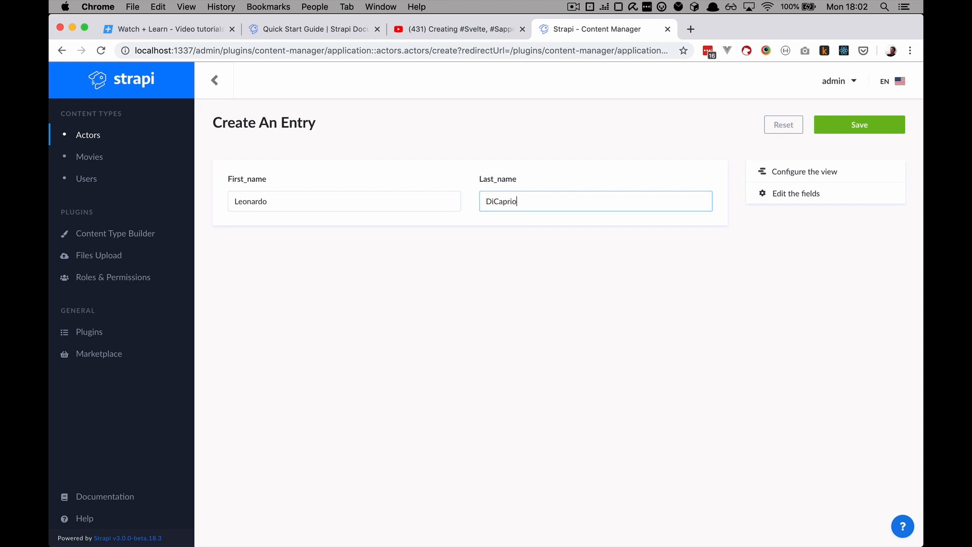
click(862, 130)
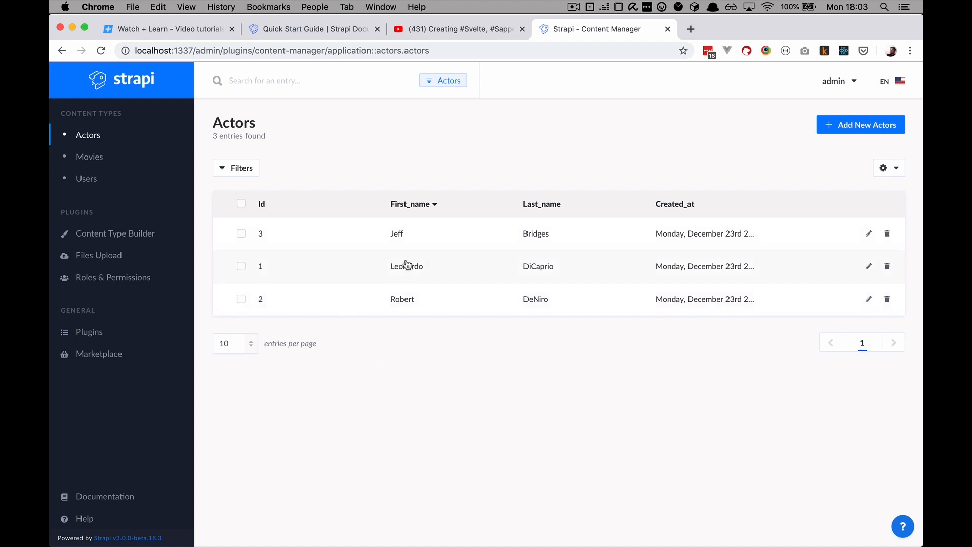
click(96, 160)
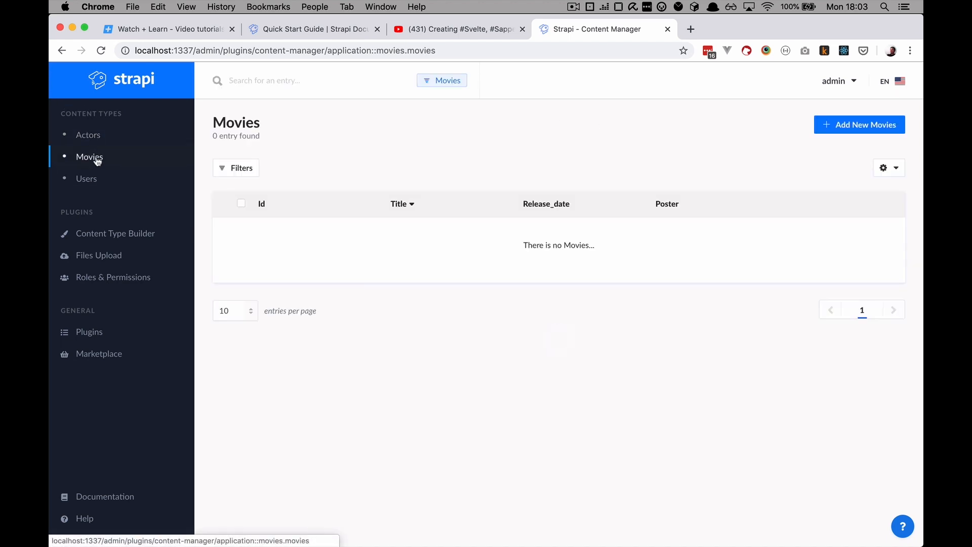
Start a new movie titled 'Inception' with a December 20 release date
click(886, 129)
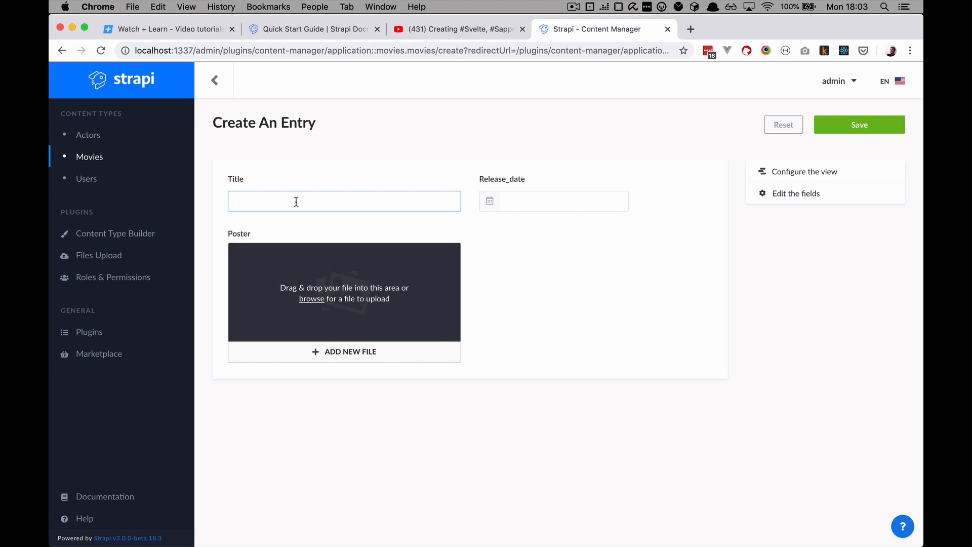
text(Inception)
click(564, 206)
click(623, 319)
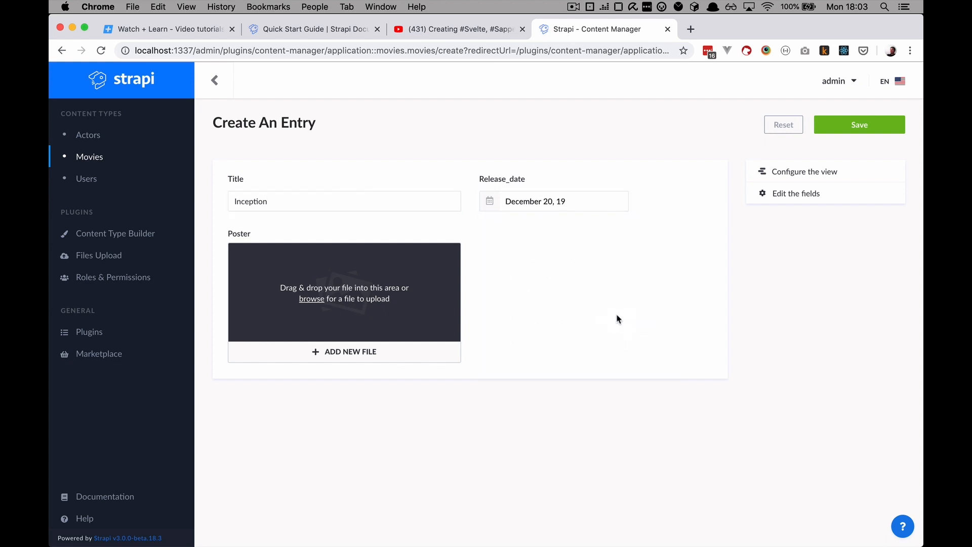
Attach inception.jpg from the Desktop as the poster and save the Inception entry
click(354, 351)
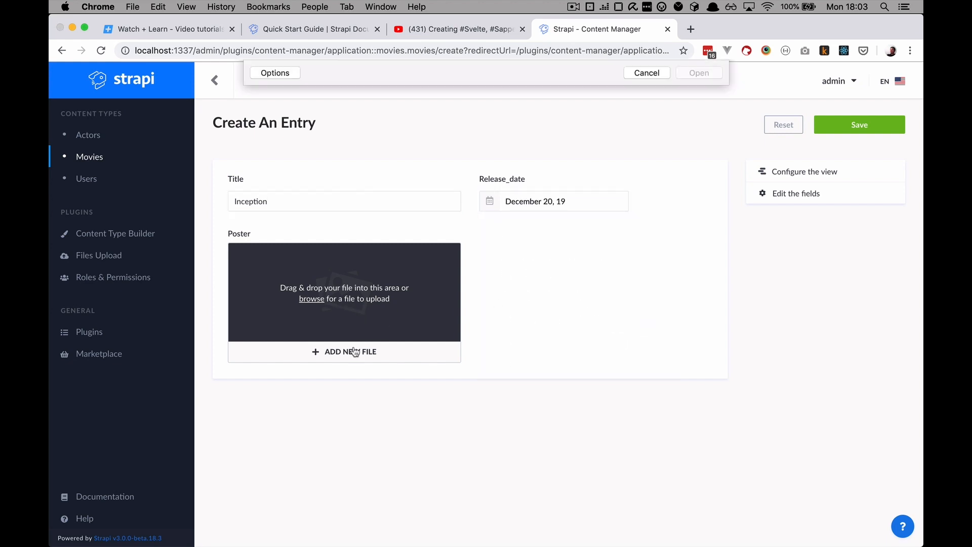
click(285, 142)
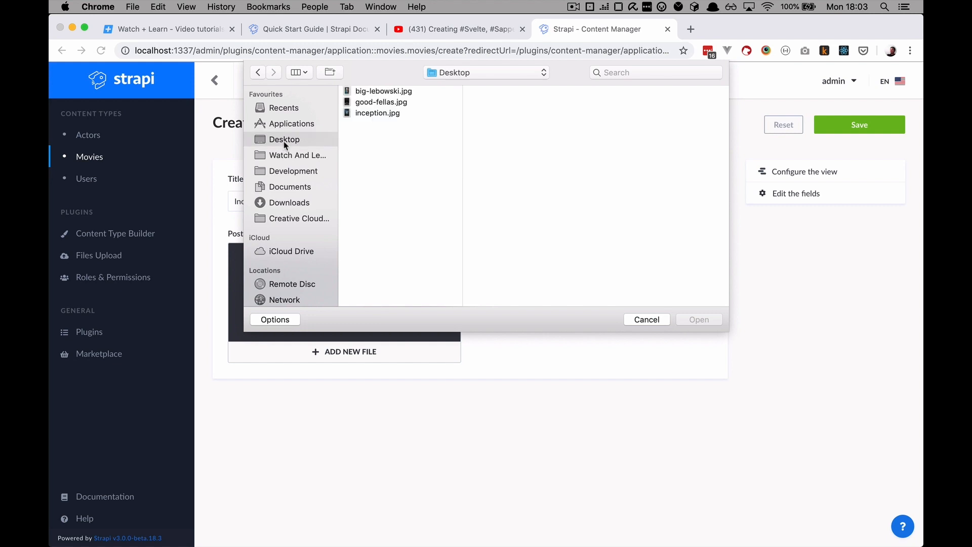
click(390, 112)
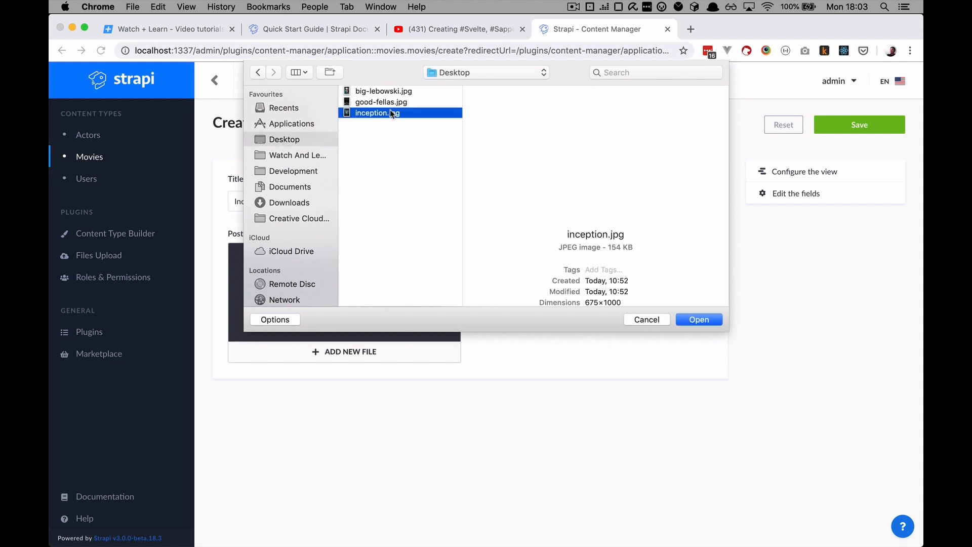
click(705, 322)
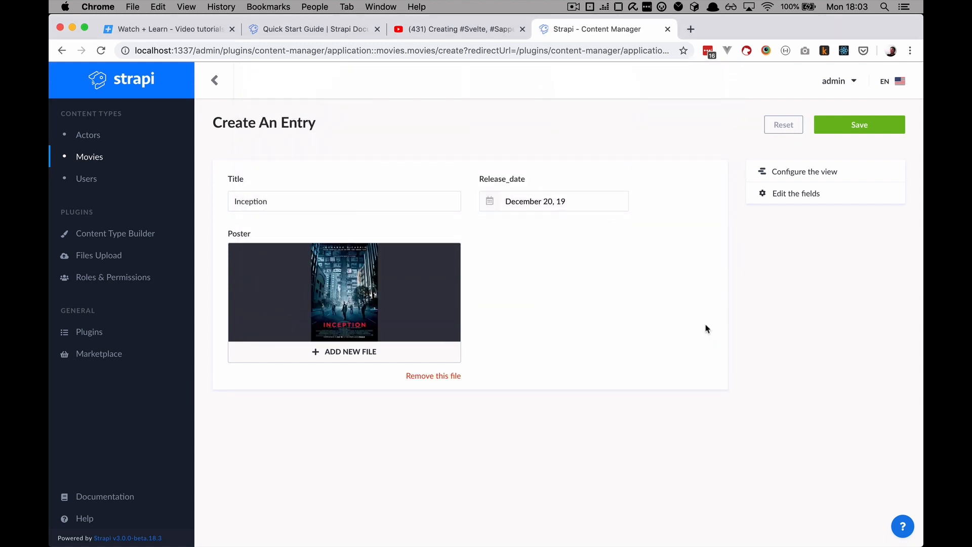
click(845, 125)
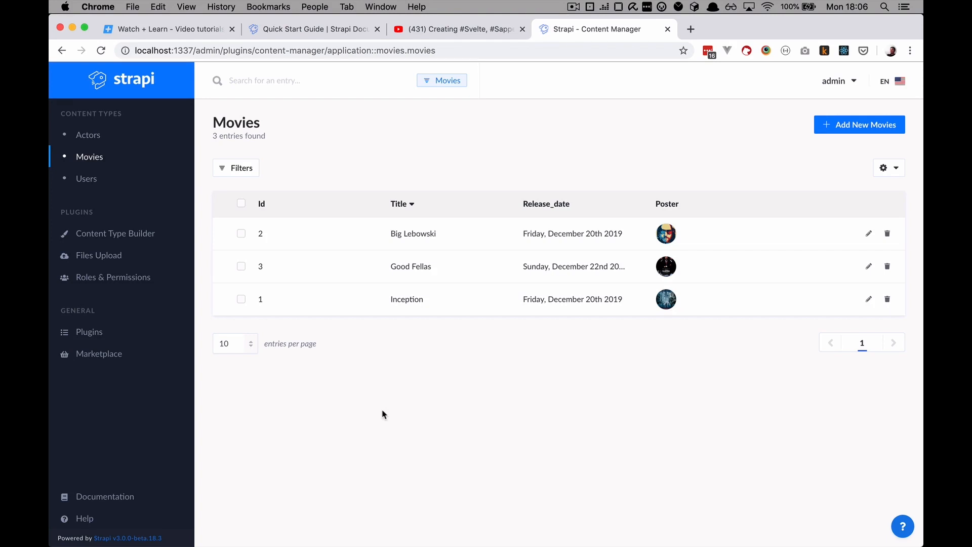
click(136, 233)
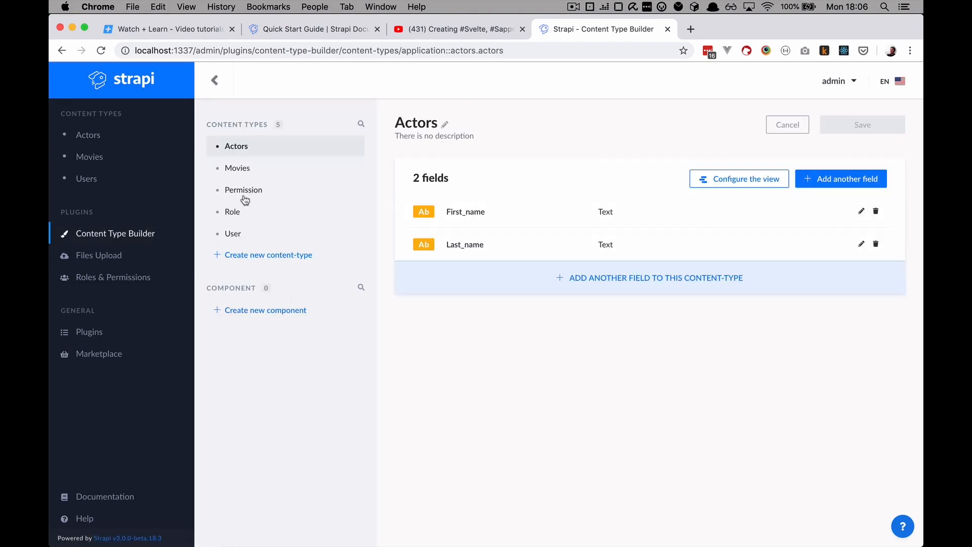
Add a many-to-many relation field 'actors' on Movies, appearing as 'movies' on Actors
click(236, 168)
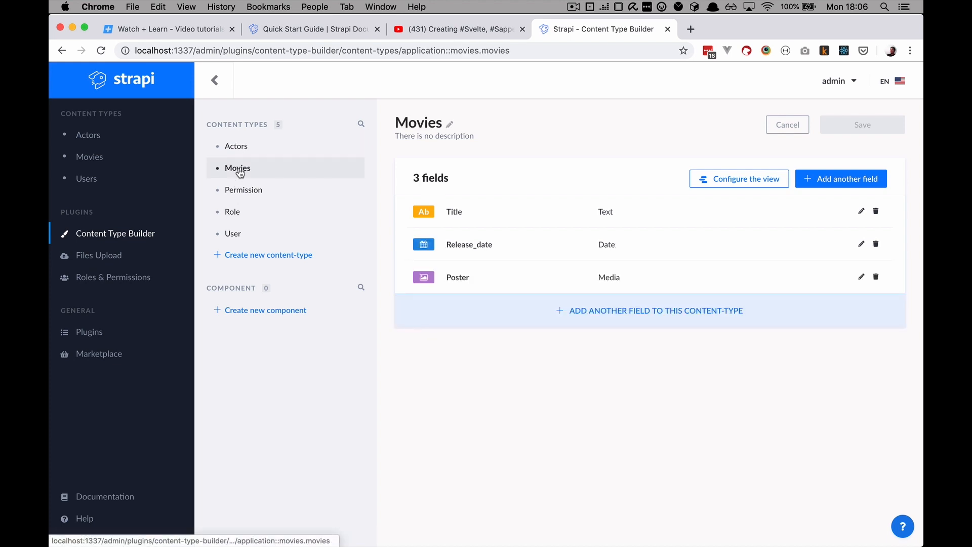
click(836, 184)
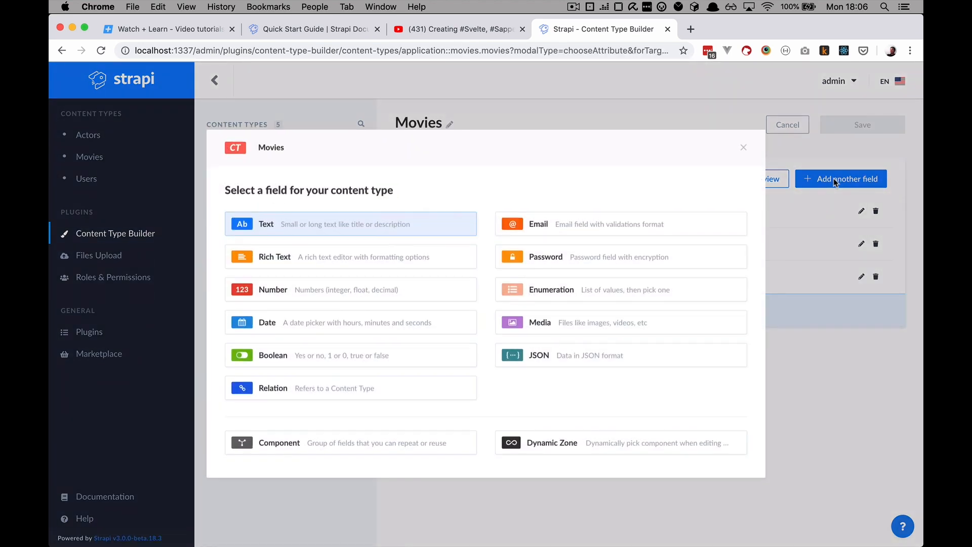
click(353, 399)
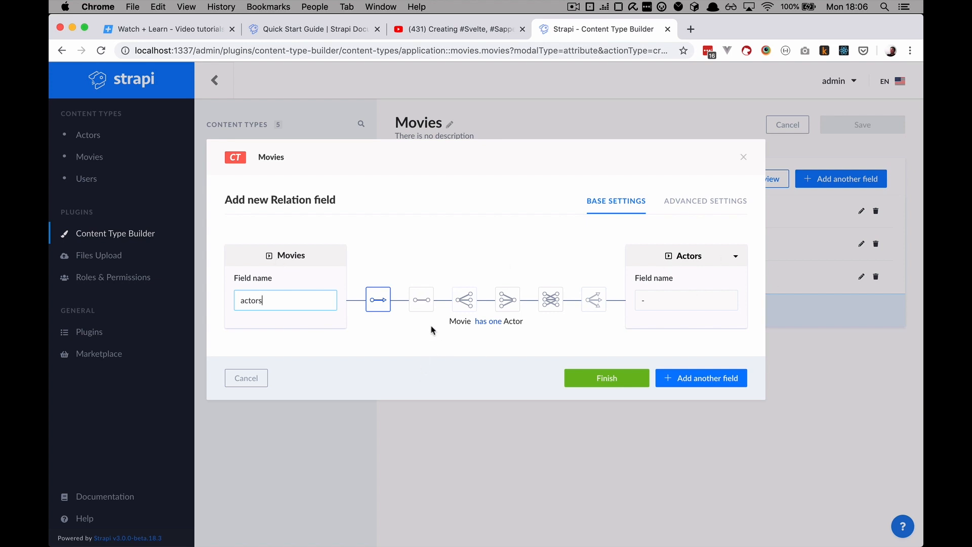
click(420, 301)
click(465, 303)
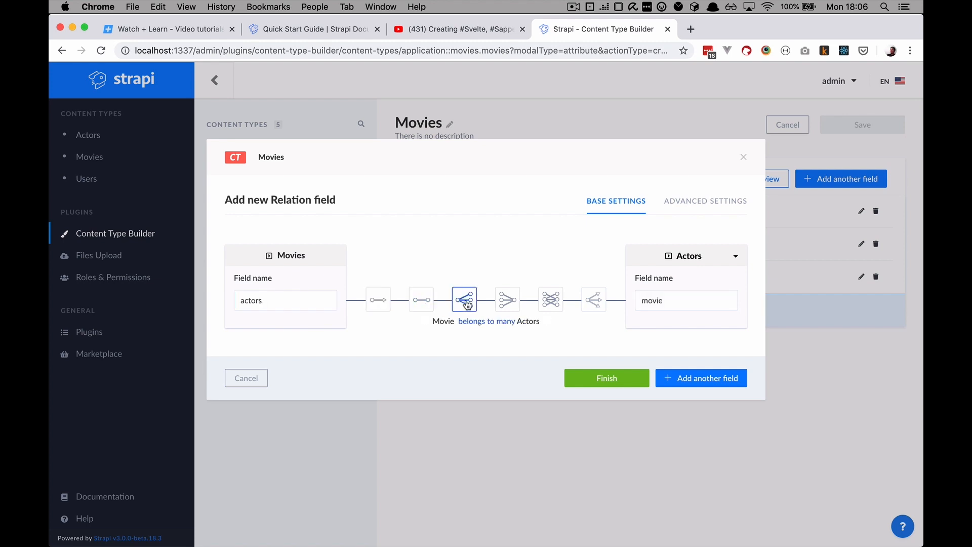
click(508, 302)
click(556, 303)
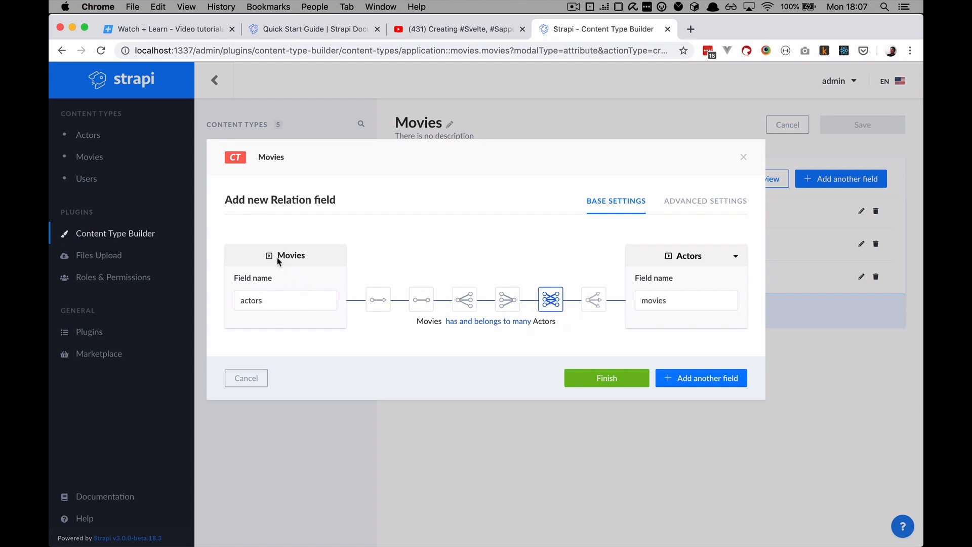
click(621, 383)
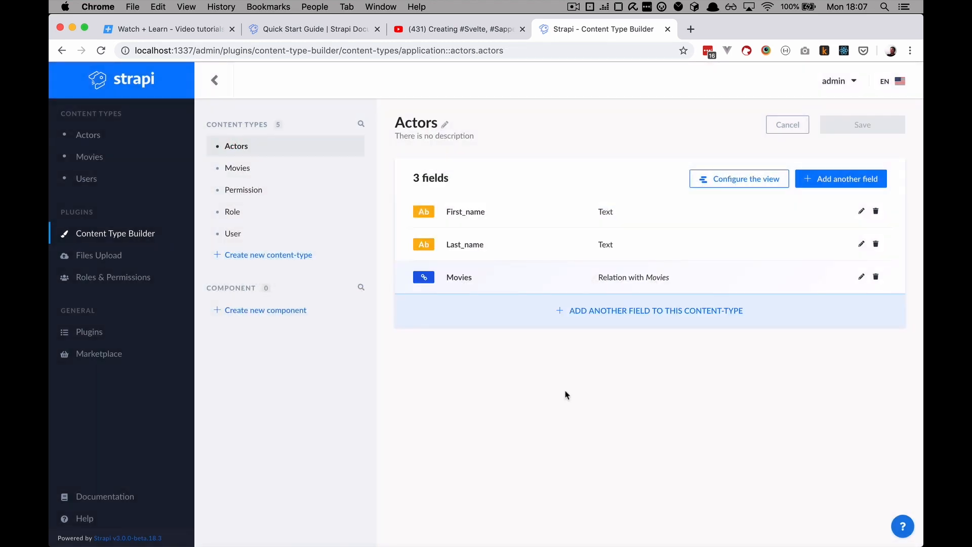
Link Jeff to Big Lebowski only, removing Inception and Good Fellas, and save
click(87, 135)
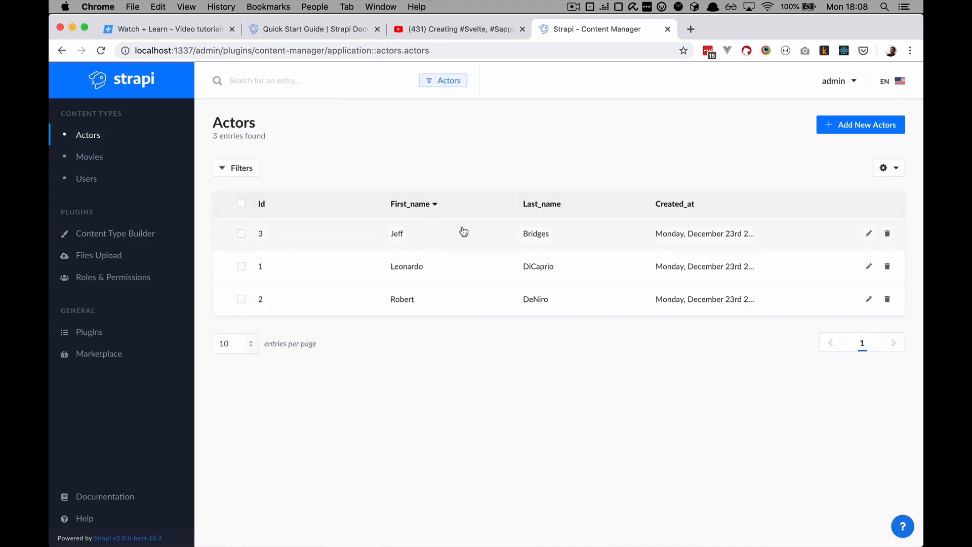
click(457, 241)
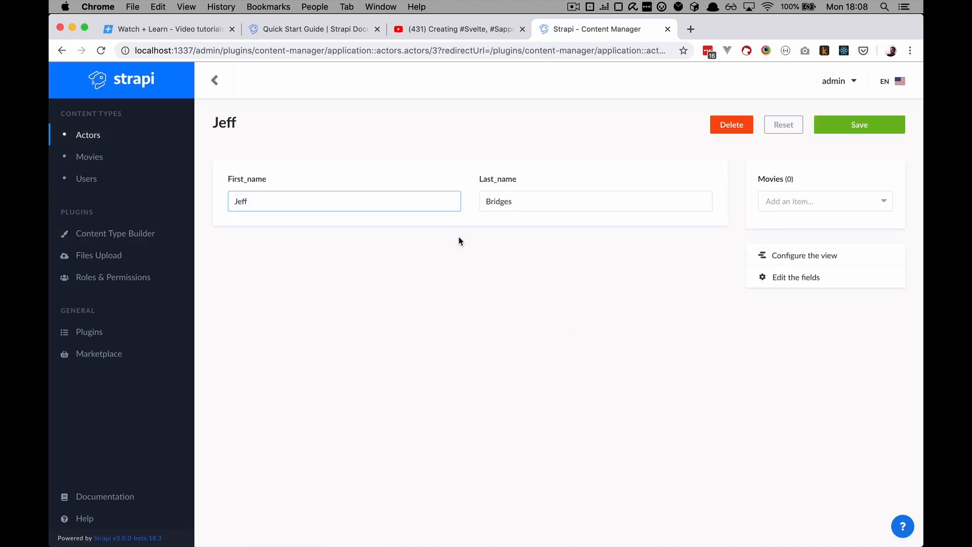
click(813, 200)
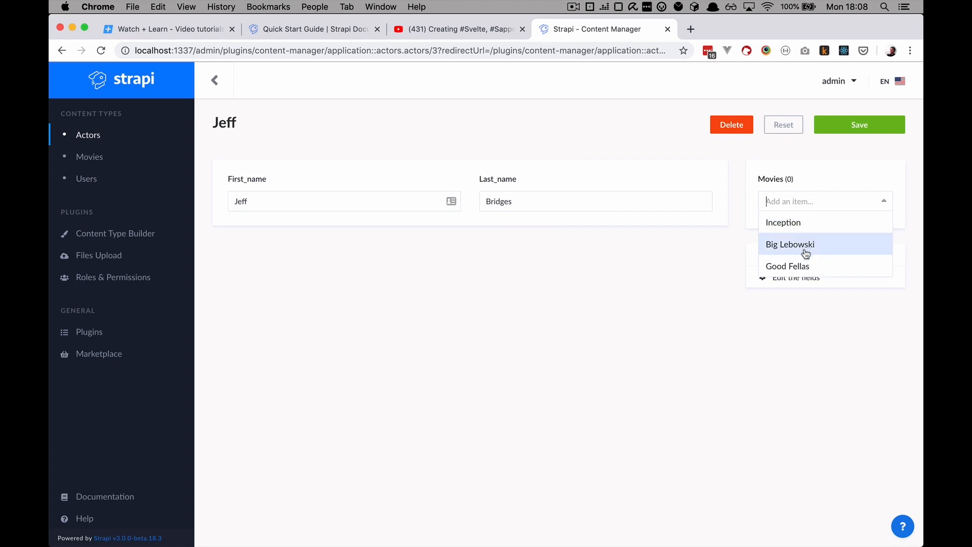
click(825, 227)
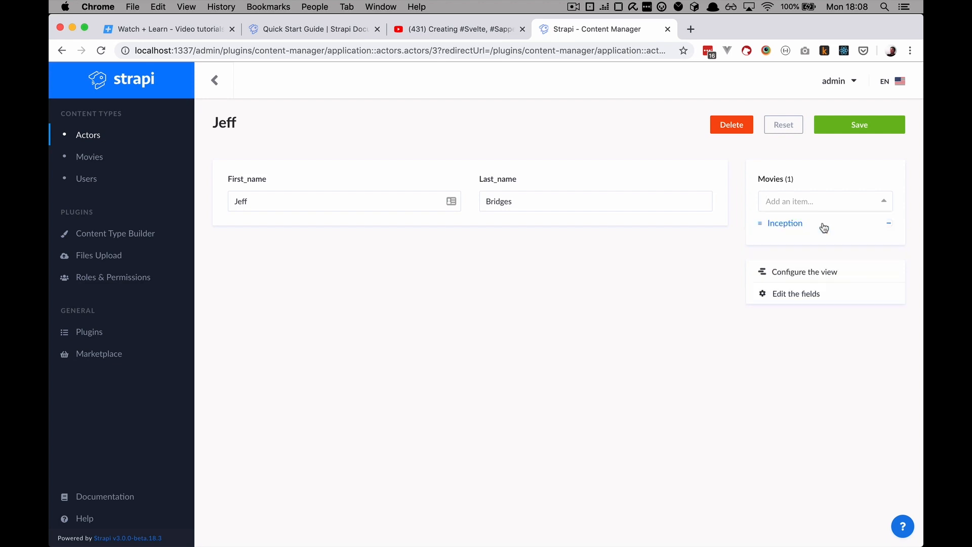
click(889, 223)
click(853, 210)
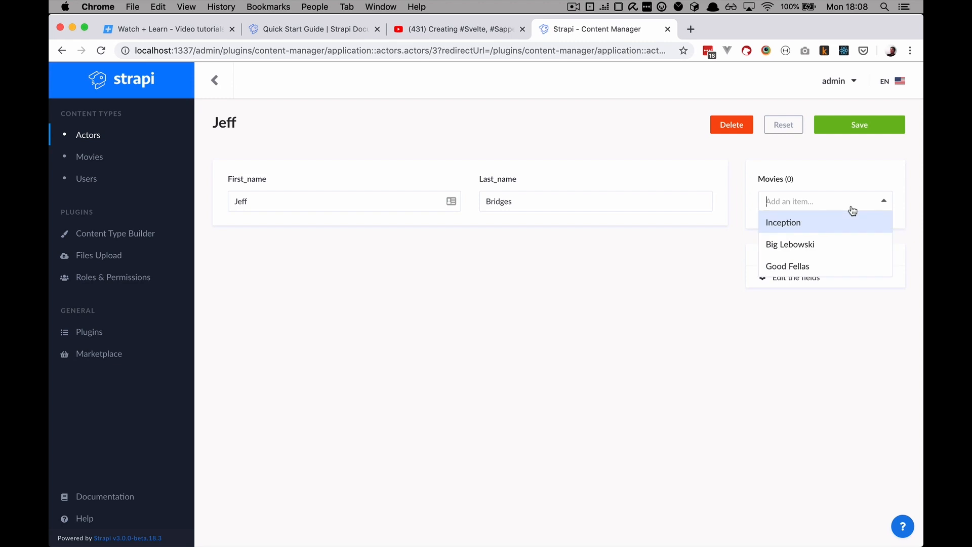
click(832, 246)
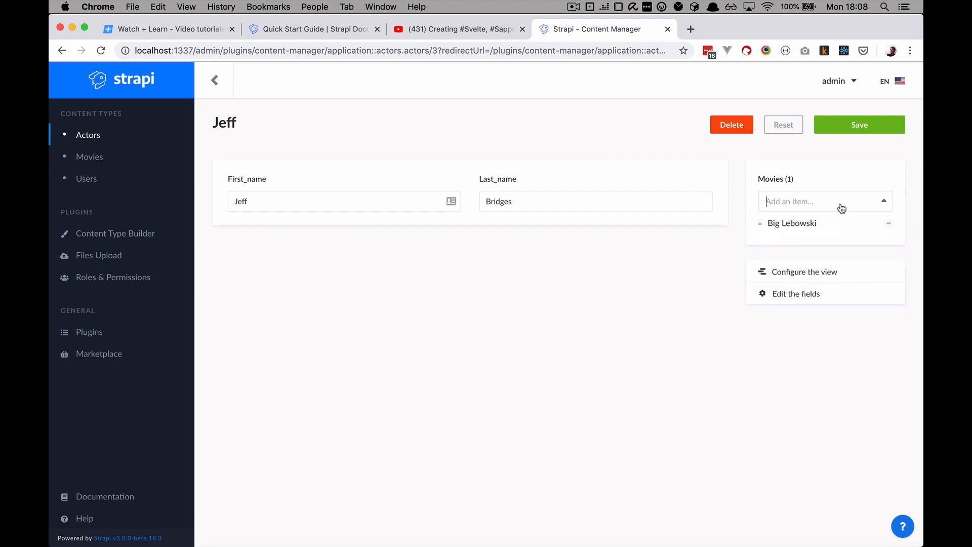
click(841, 208)
click(832, 245)
click(831, 208)
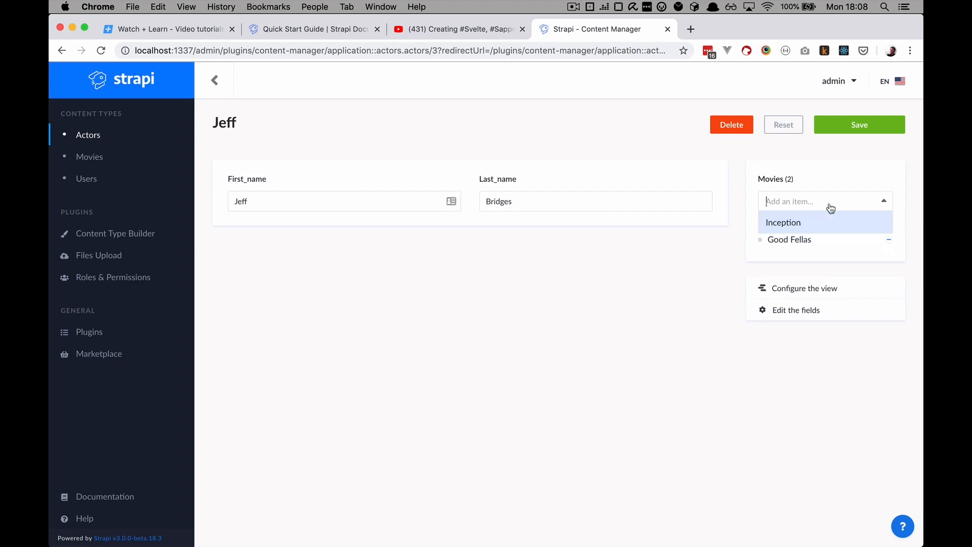
click(806, 226)
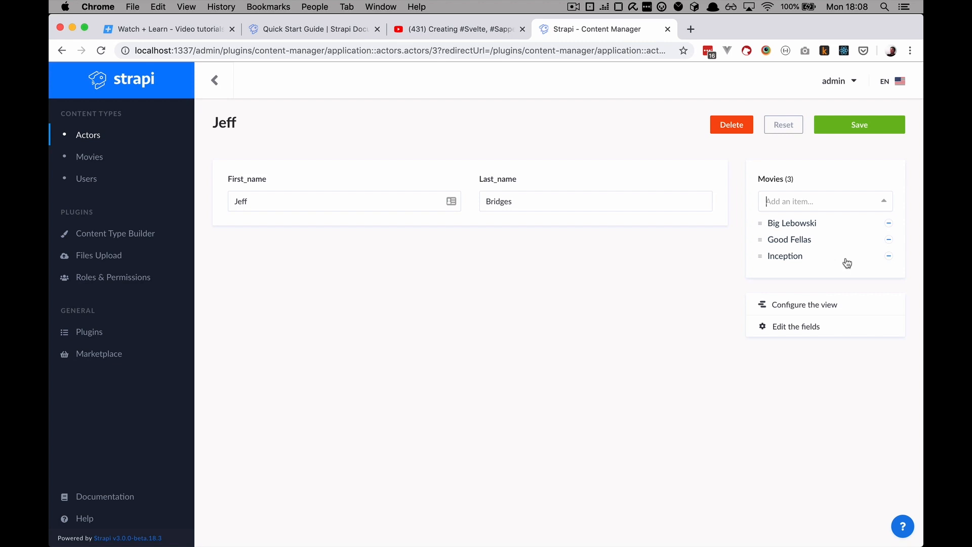
click(889, 256)
click(889, 240)
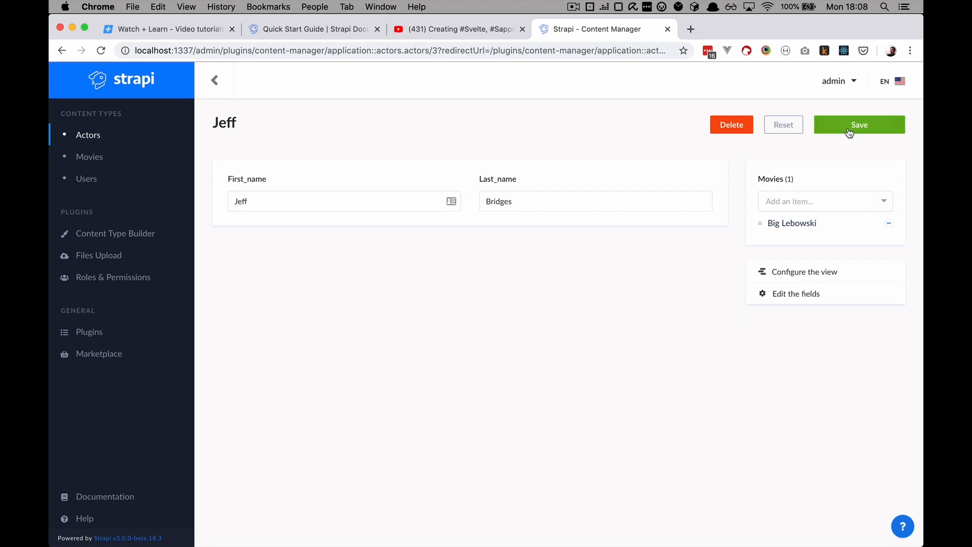
click(849, 133)
Link Leonardo DiCaprio to Inception and save his entry
click(438, 268)
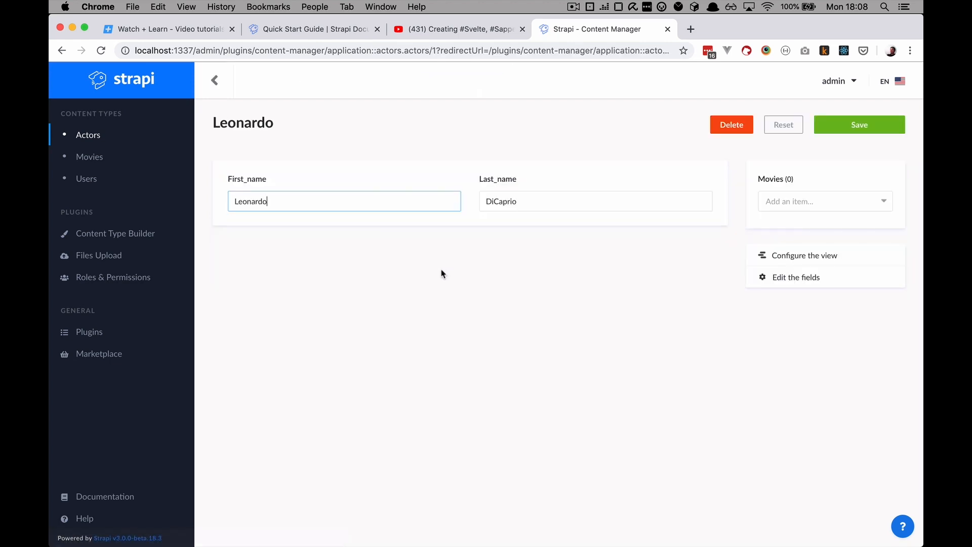
click(839, 205)
click(825, 233)
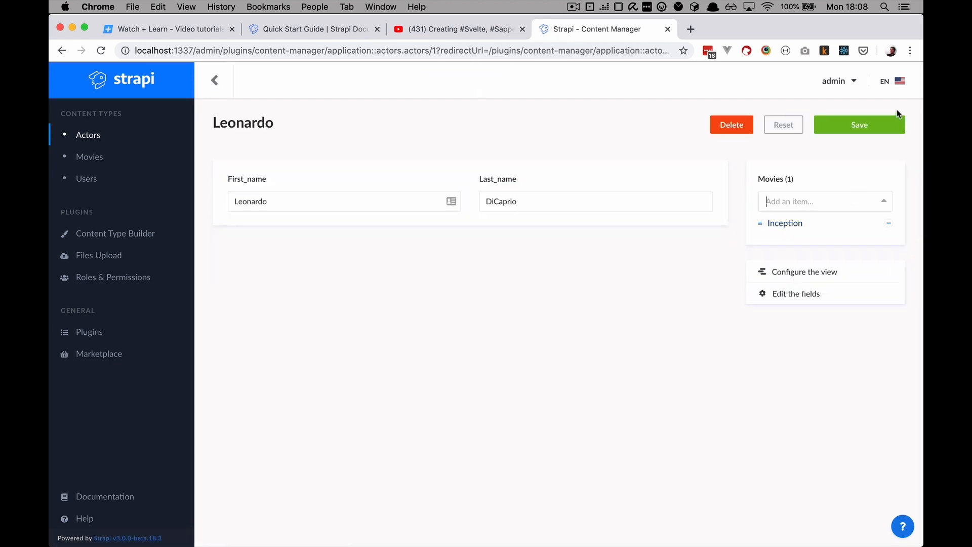
click(853, 128)
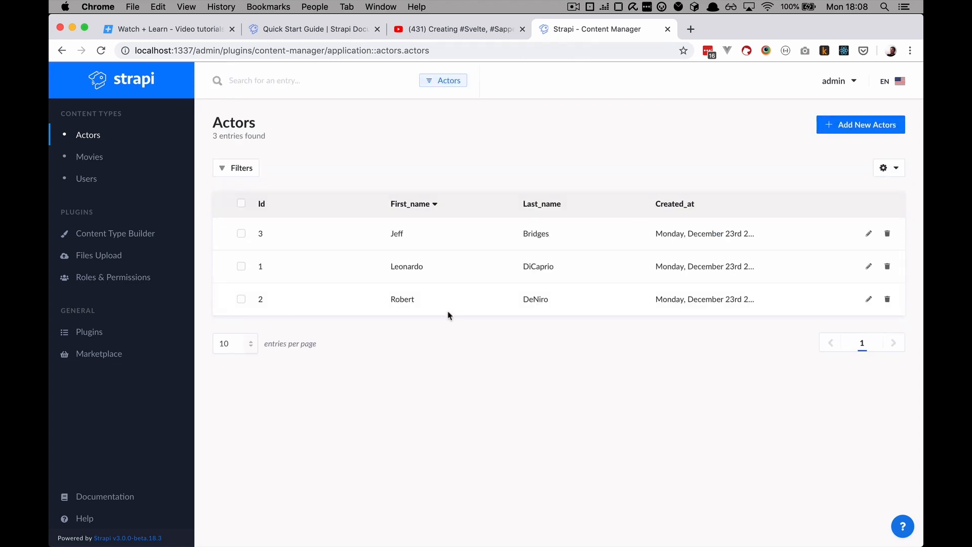
Link Robert DeNiro to Good Fellas and save his entry
click(449, 302)
click(842, 202)
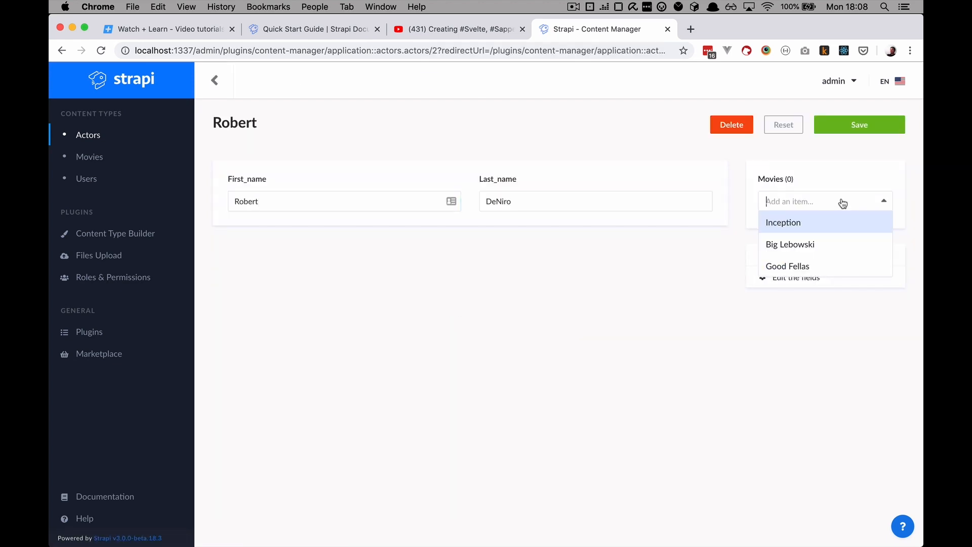
click(831, 268)
click(866, 131)
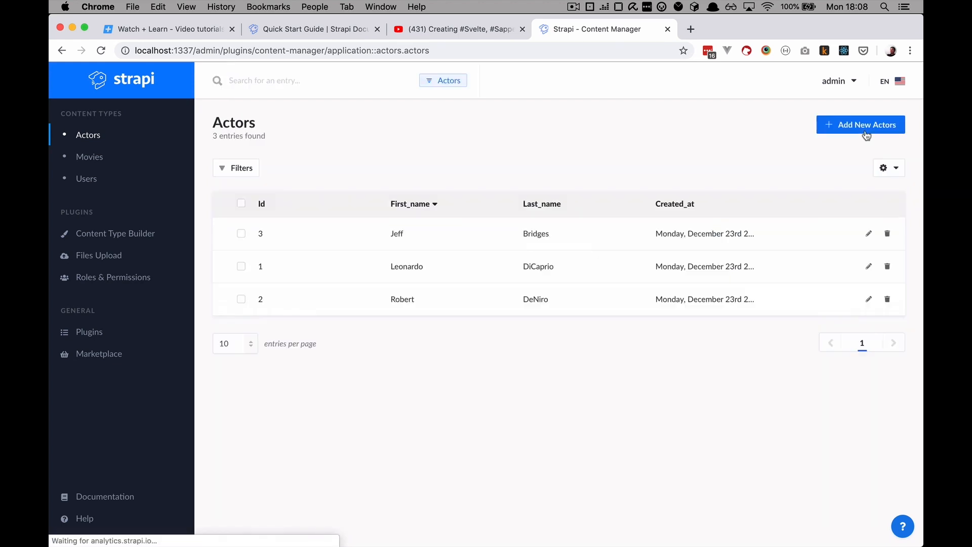
Open Big Lebowski, add then remove Robert from its actors, and save with only Jeff
click(108, 158)
click(457, 238)
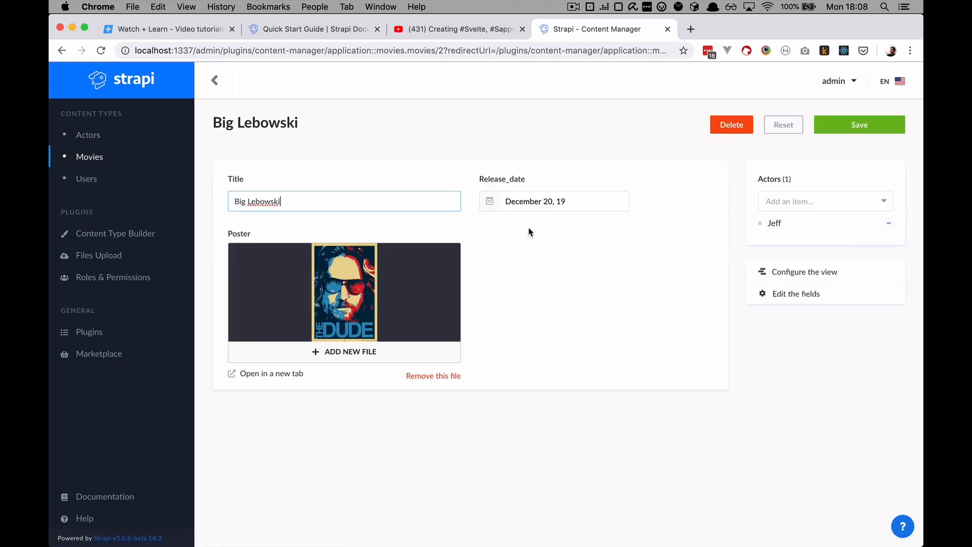
click(817, 205)
click(810, 245)
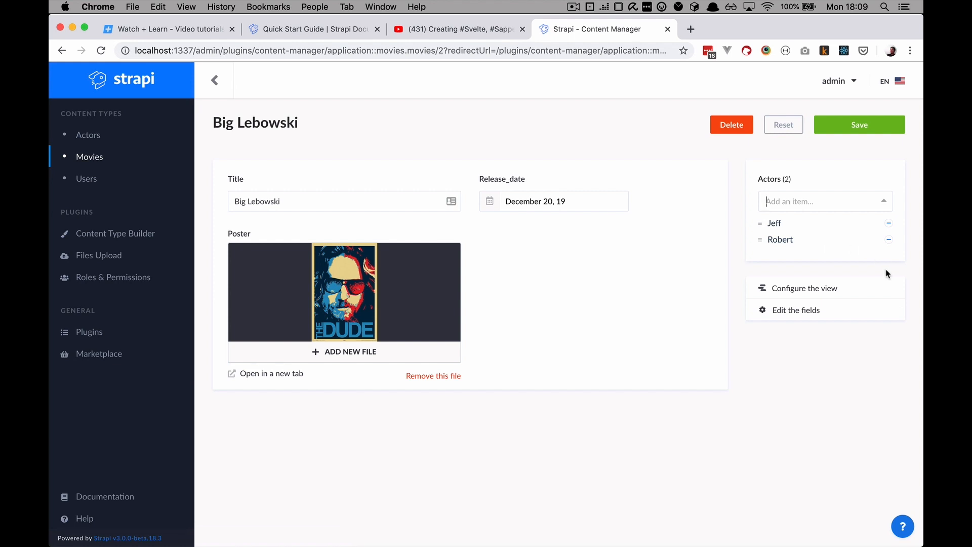
click(889, 238)
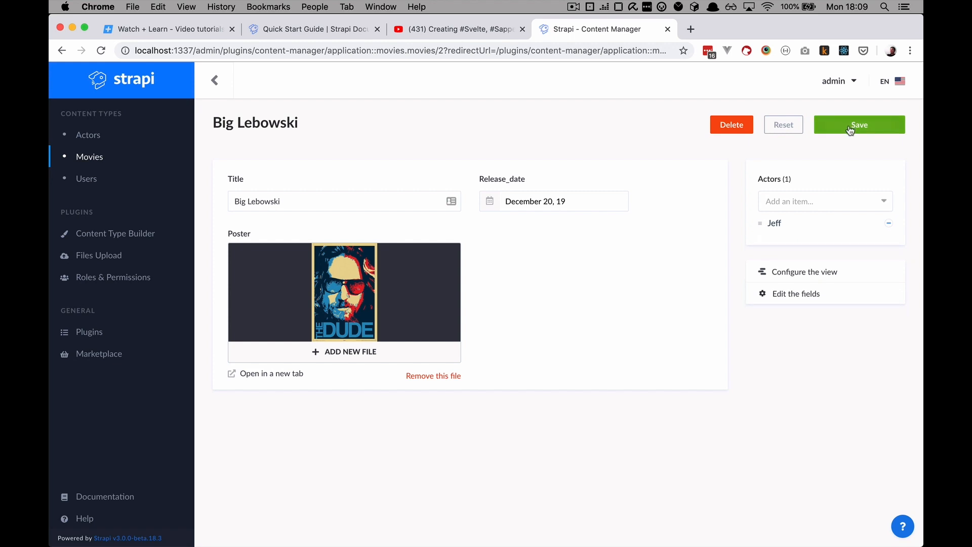
click(850, 129)
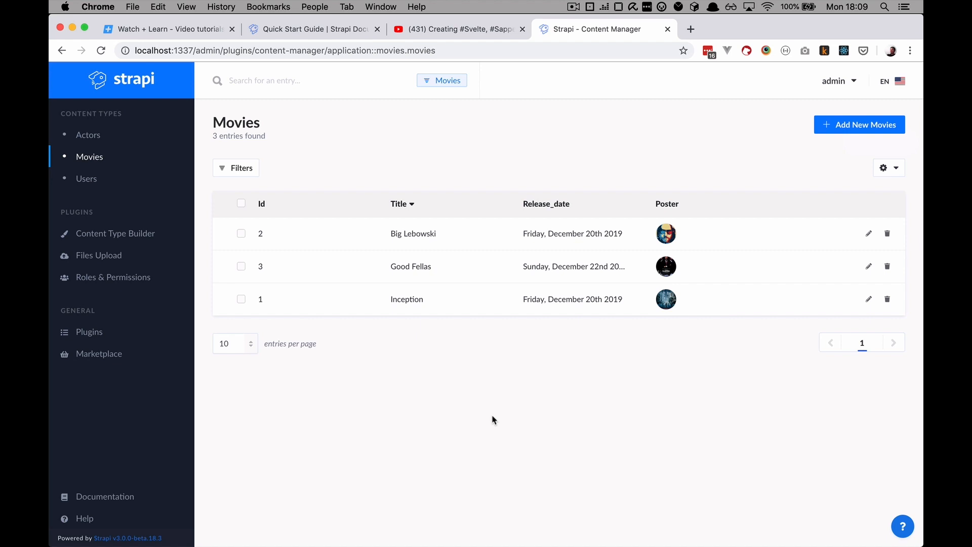
Place Poster and Release_date side by side under Title in the Movies edit view, save, and select localhost:1337
click(128, 236)
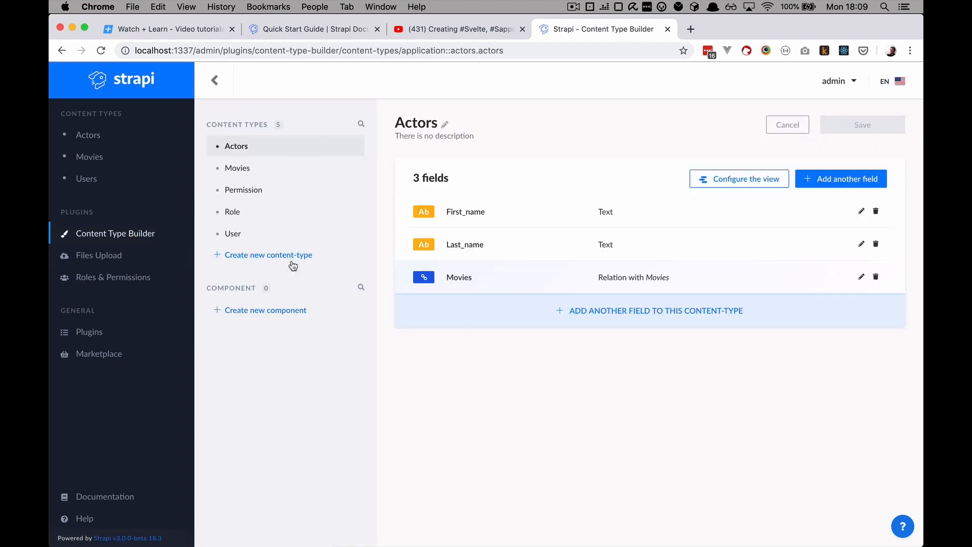
click(243, 170)
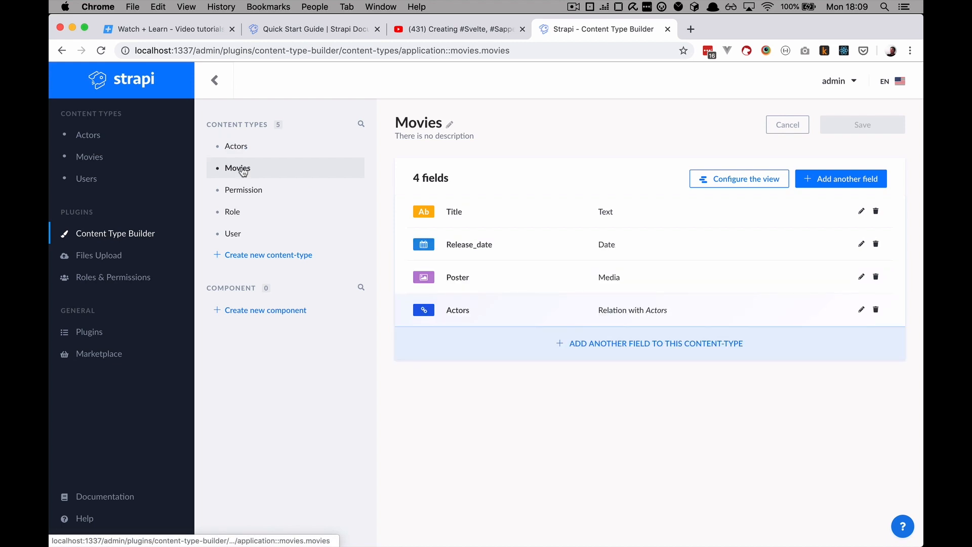
click(729, 182)
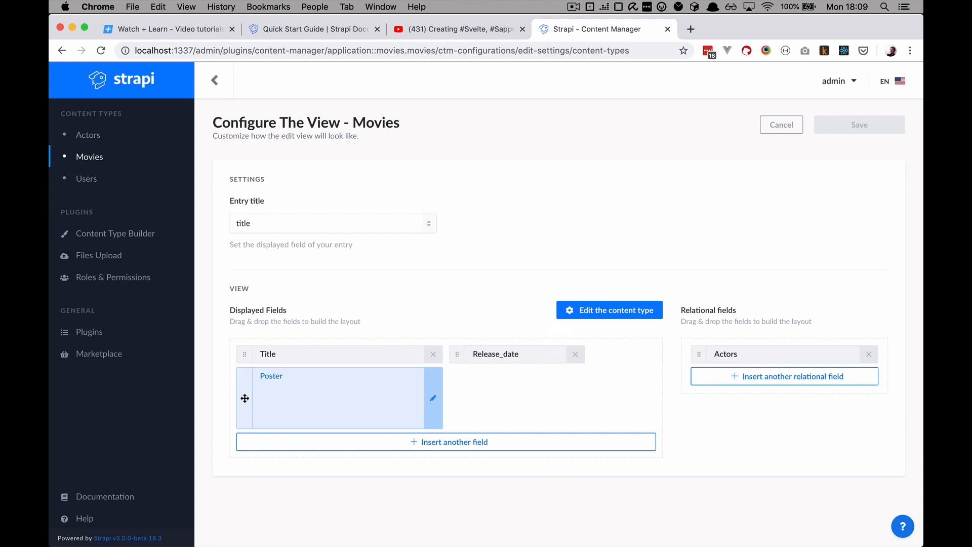
mouse_move(245, 397)
mouse_down()
mouse_move(236, 339)
mouse_move(248, 423)
mouse_move(244, 395)
mouse_up()
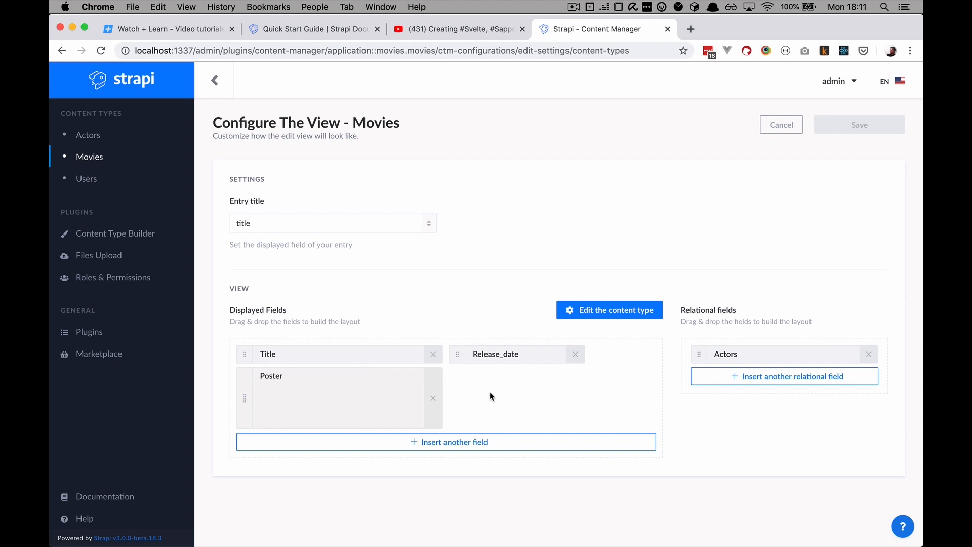
drag(452, 351, 454, 384)
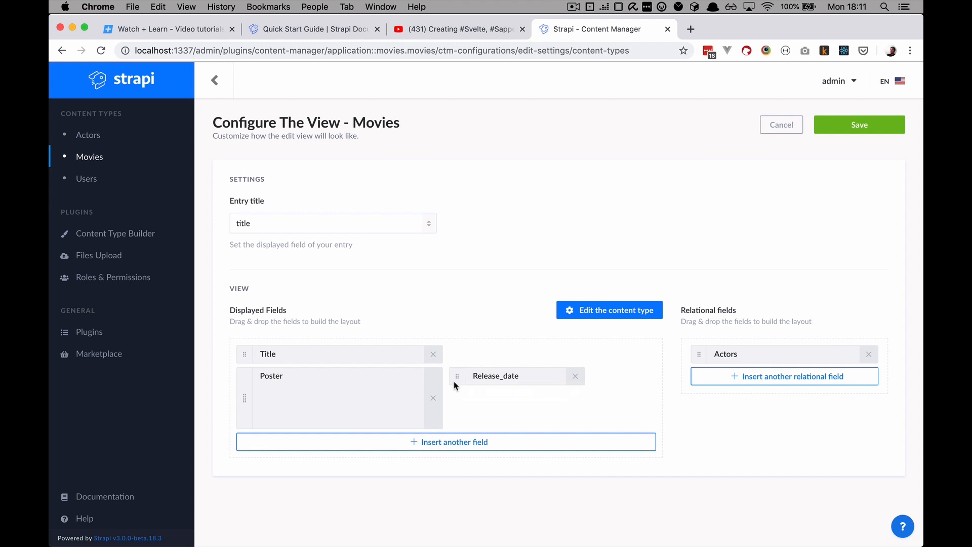
click(865, 128)
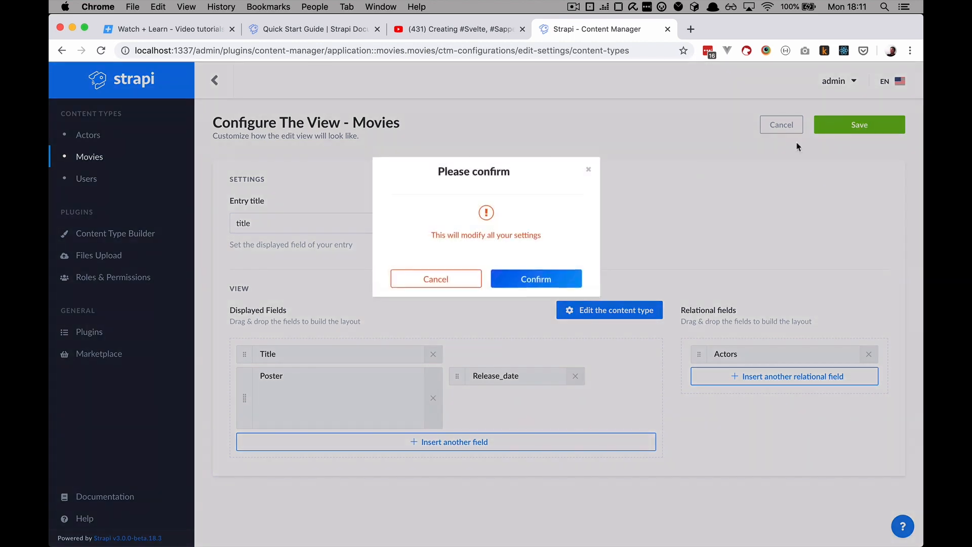
click(537, 288)
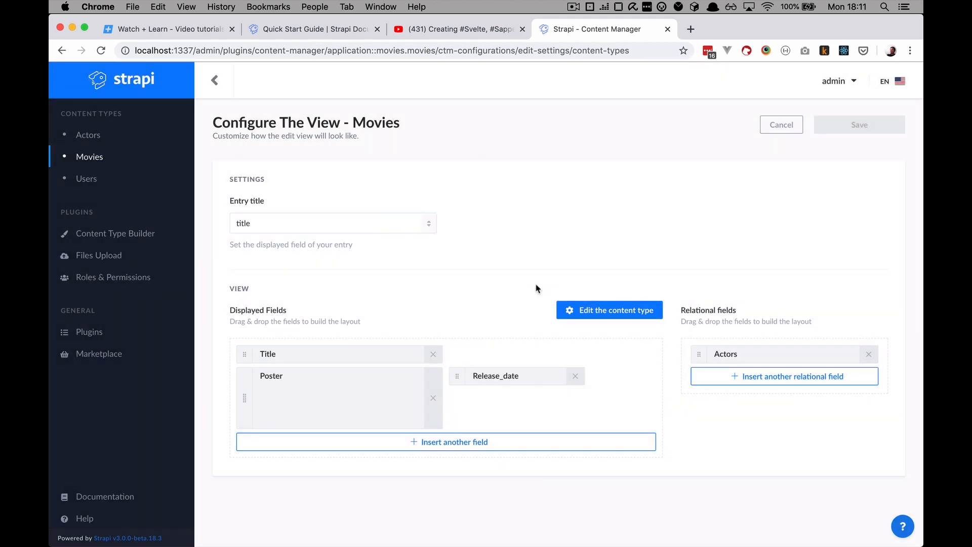
click(194, 48)
drag(194, 47, 111, 53)
key(super+c)
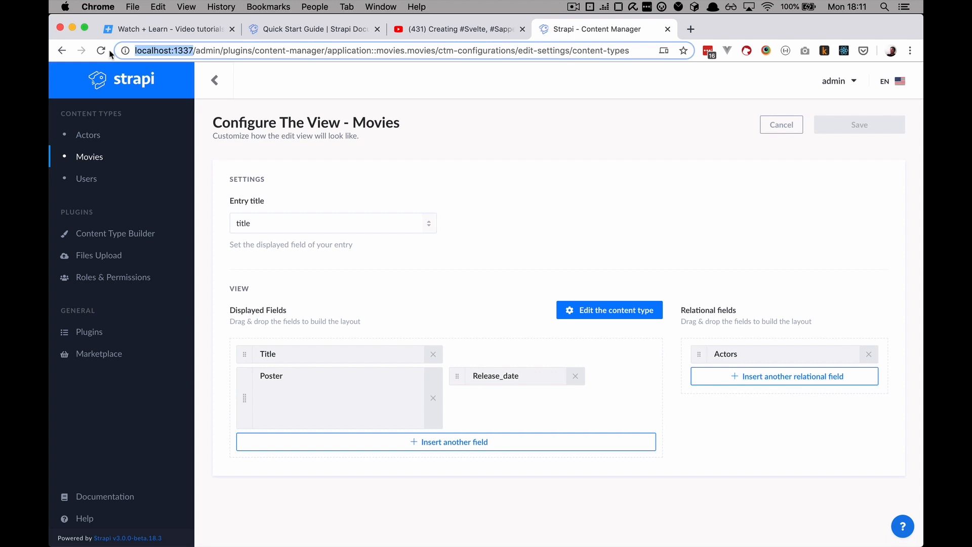
Load localhost:1337/movies in a new tab, which returns a 403 Forbidden error
click(690, 29)
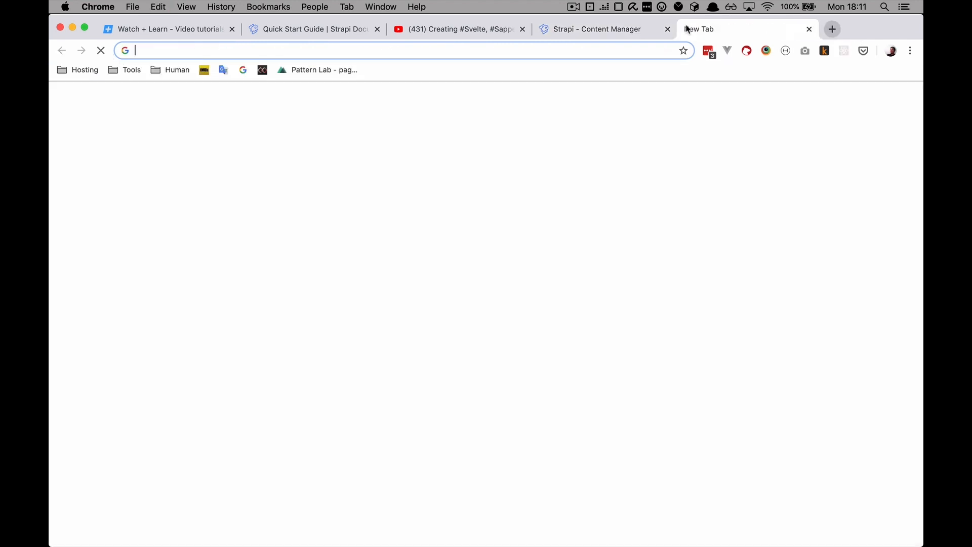
key(super+v)
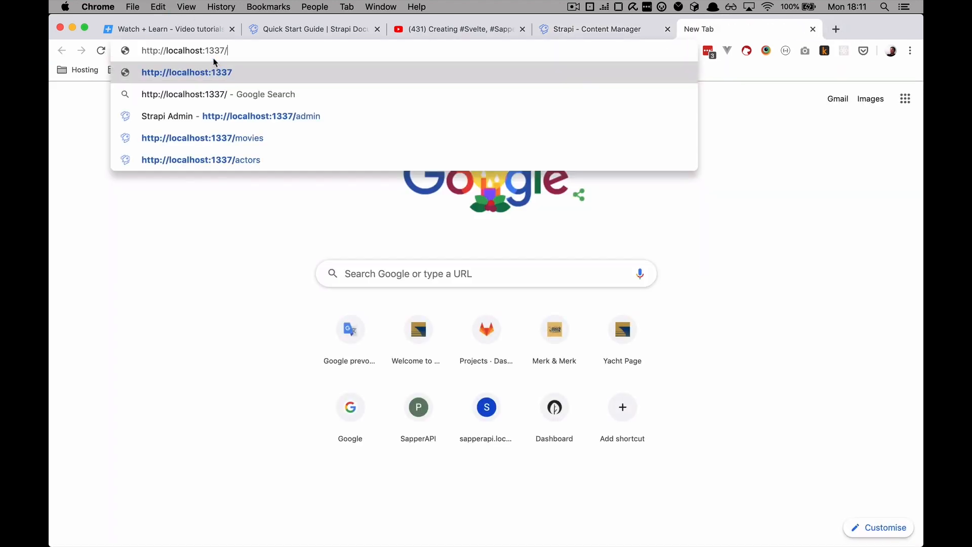
text(movies)
key(Return)
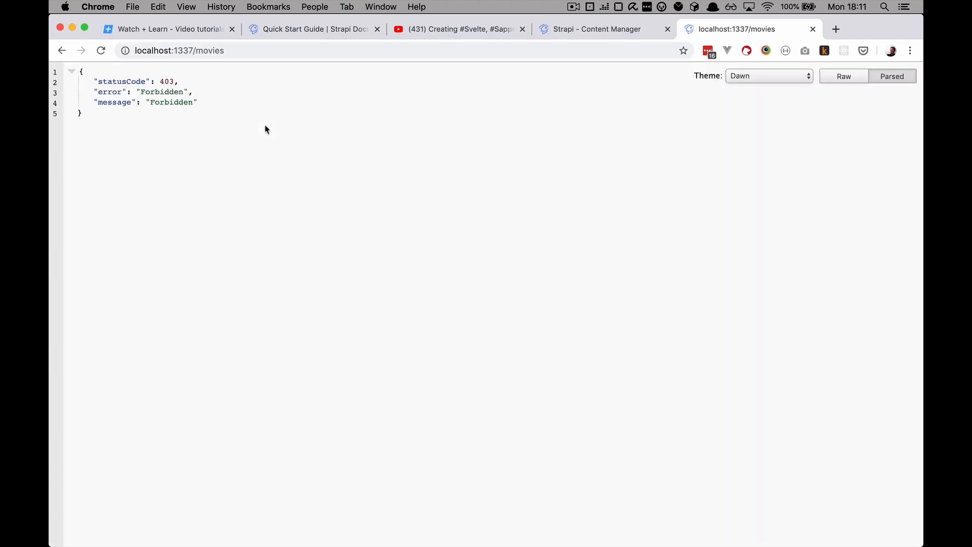
drag(94, 81, 213, 87)
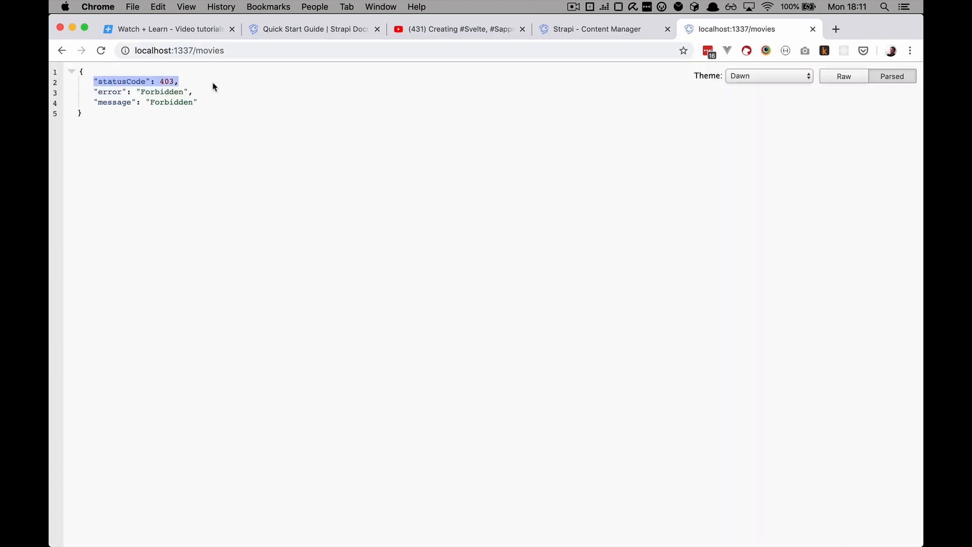
click(200, 92)
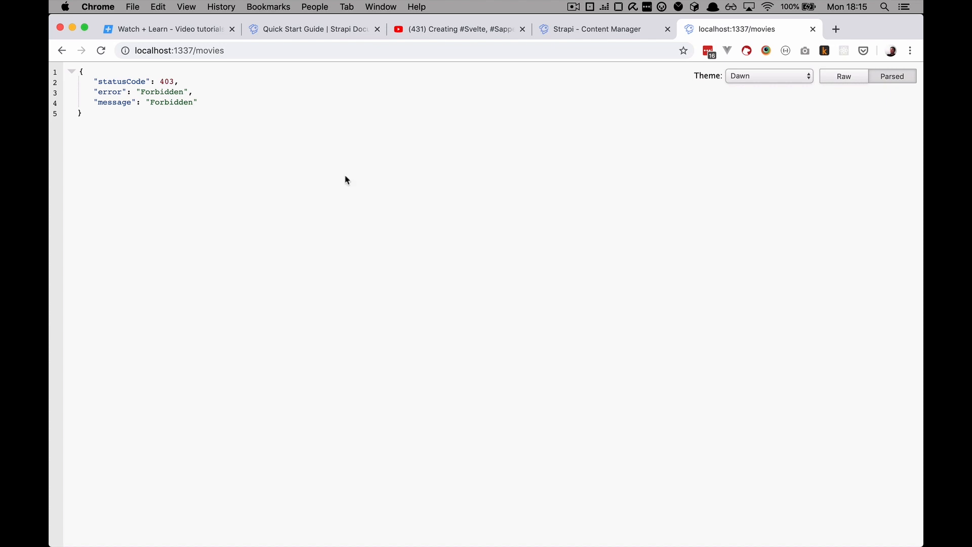
Go to Roles & Permissions in Strapi and open the Public role
click(580, 31)
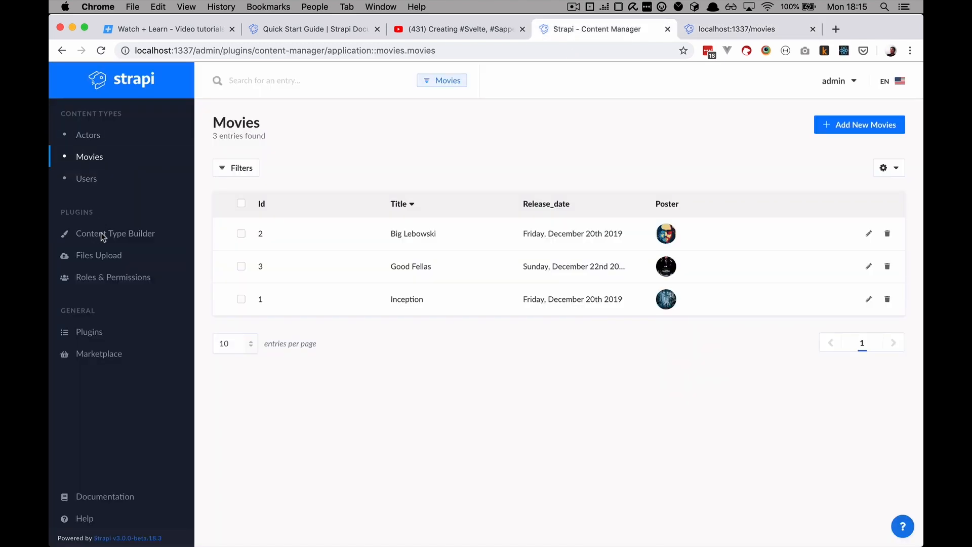
click(113, 279)
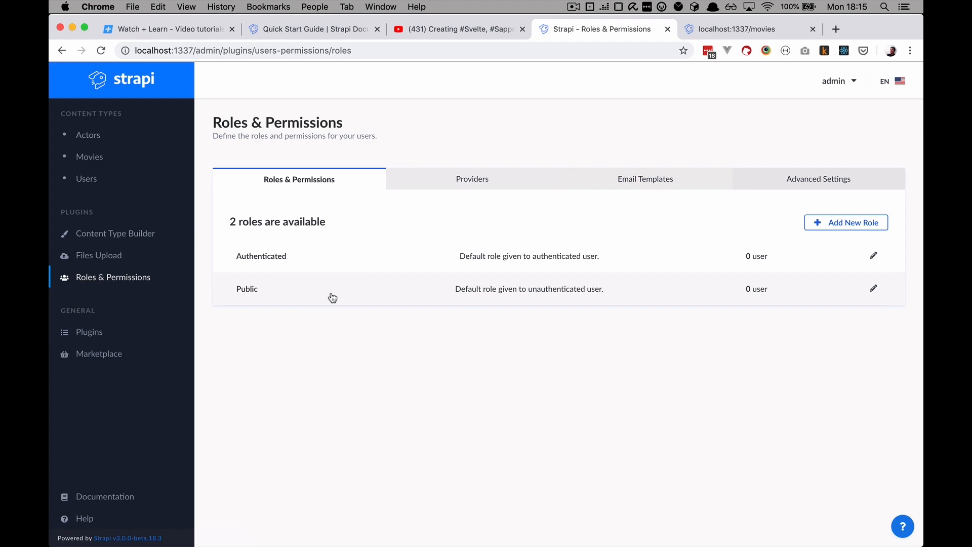
click(325, 258)
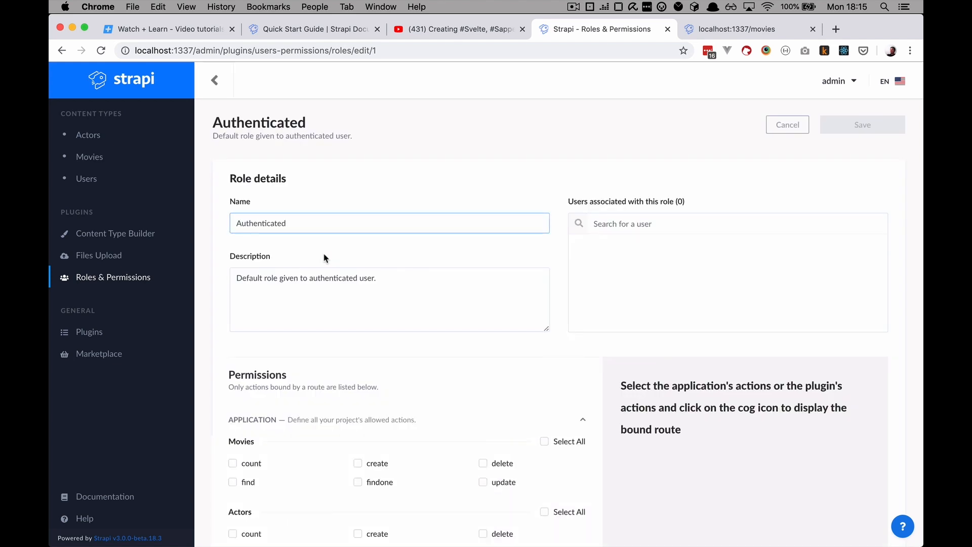
click(118, 279)
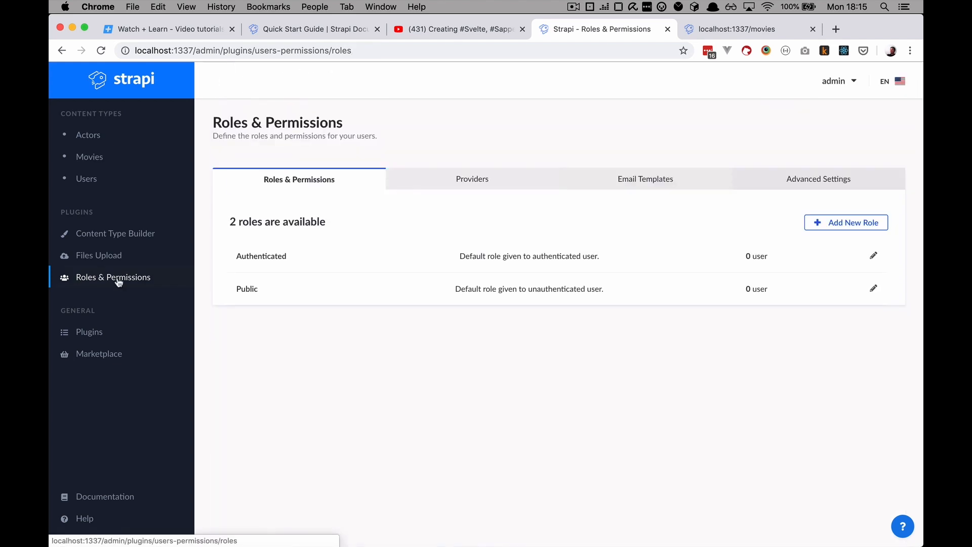
click(317, 289)
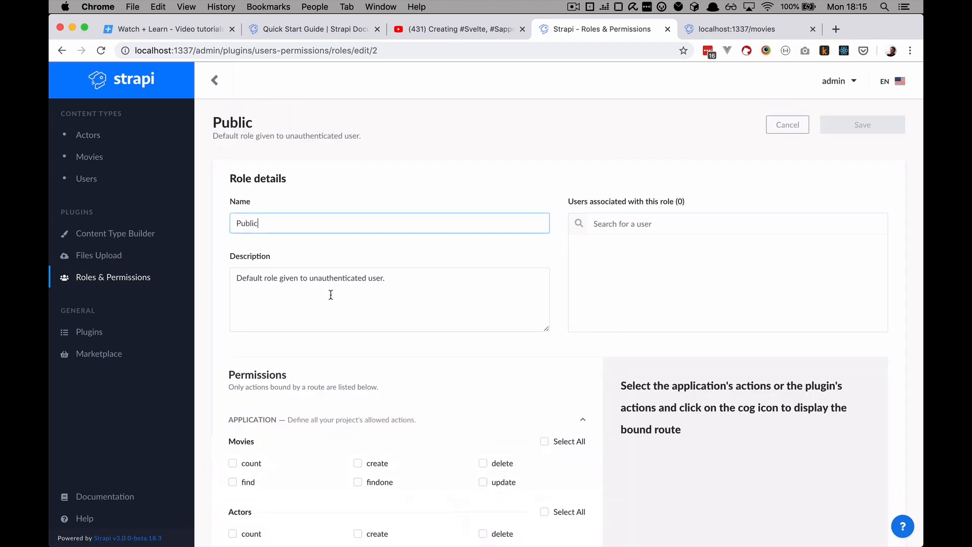
Enable find and findone for Movies, checking the /movies route bound to find
scroll(382, 441, down, 5)
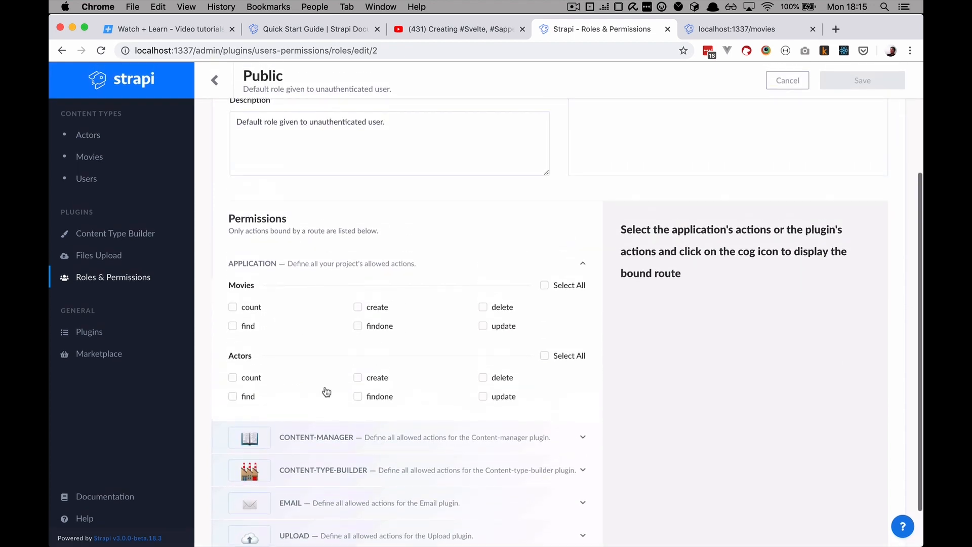
click(233, 327)
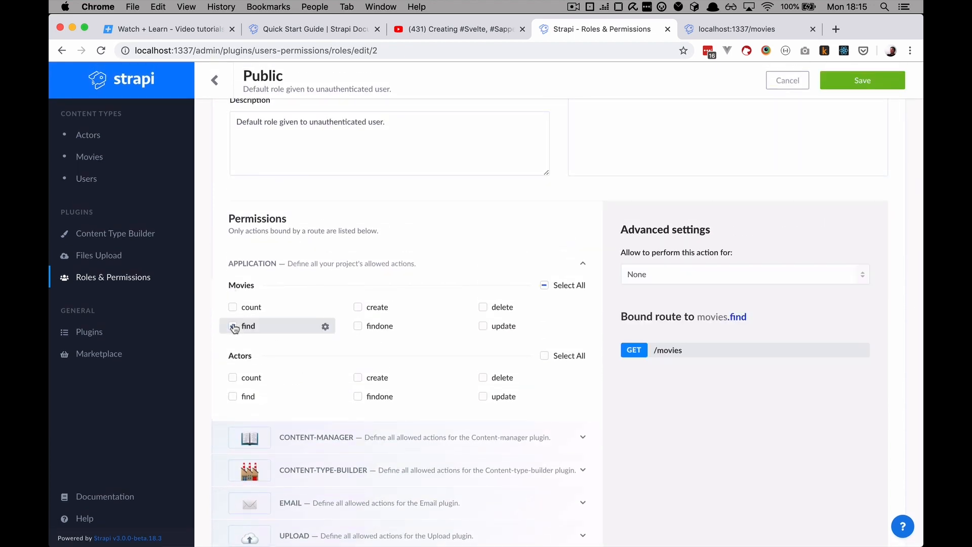
click(358, 327)
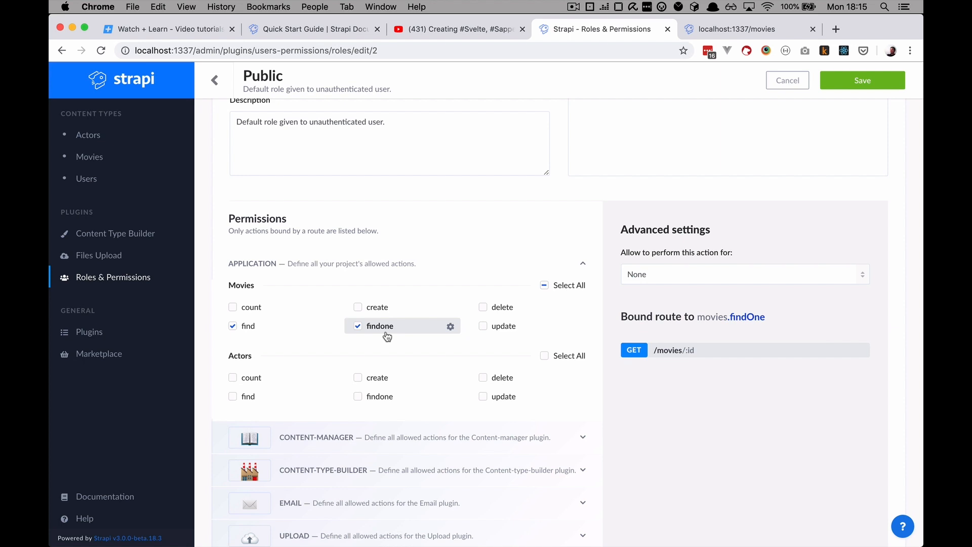
click(256, 328)
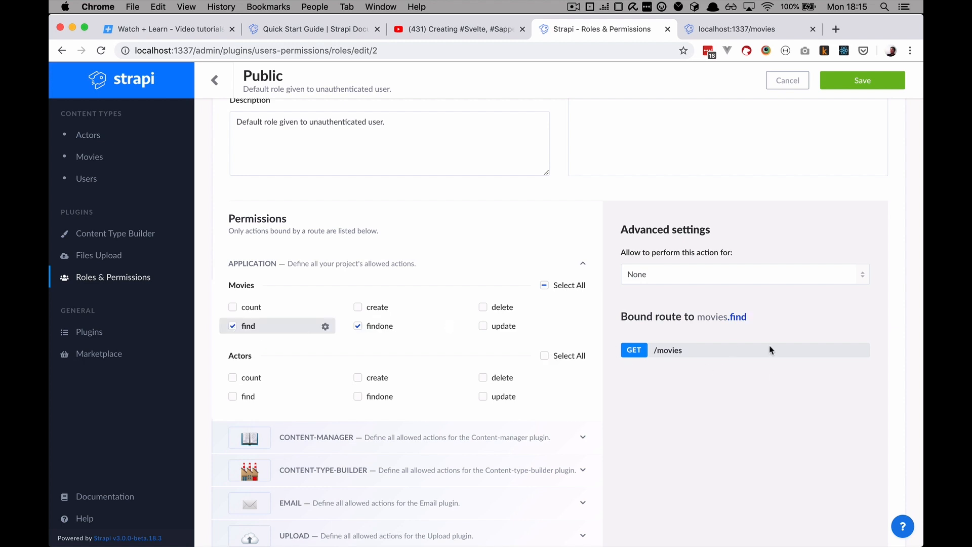
drag(652, 354, 701, 356)
click(390, 329)
click(357, 326)
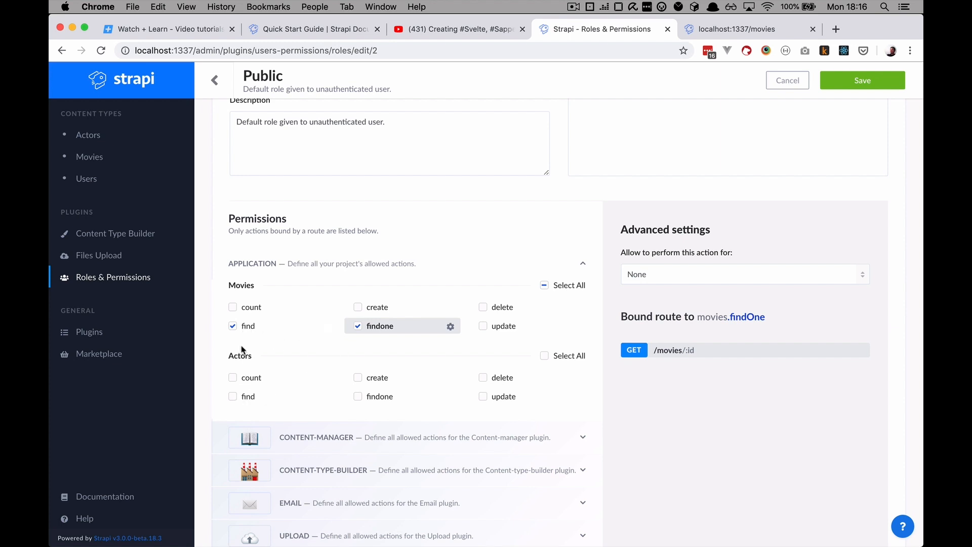
Tick find and findone under Actors for the Public role and save the permissions
click(247, 399)
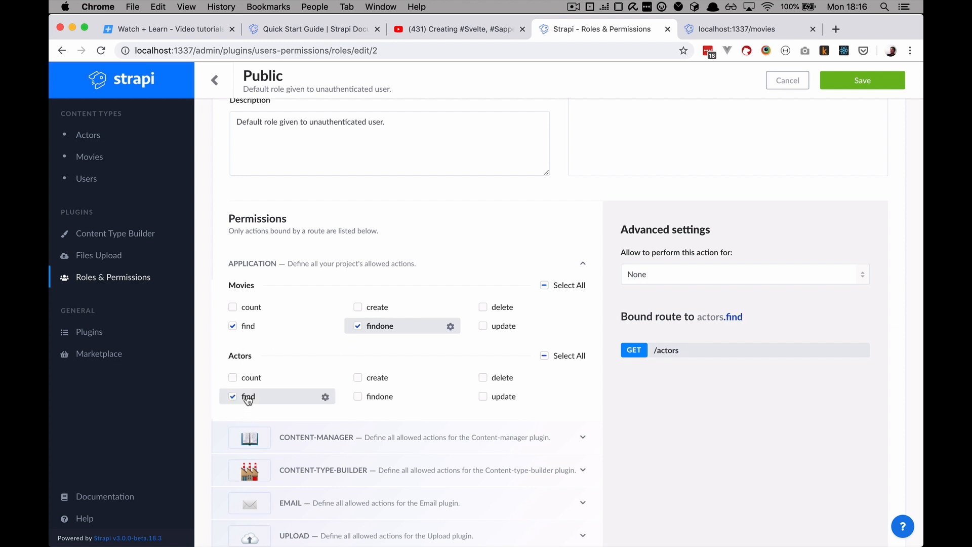
click(372, 401)
scroll(456, 226, up, 2)
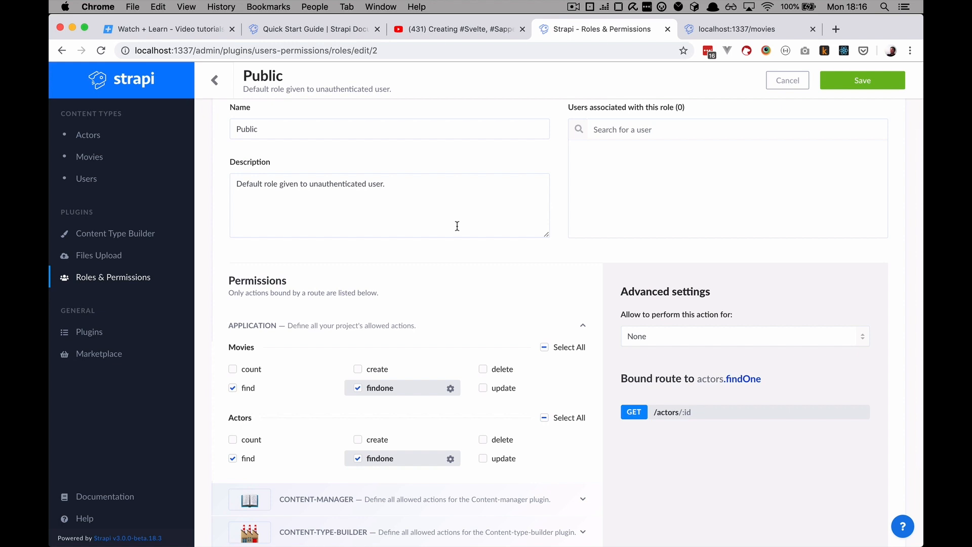
click(860, 87)
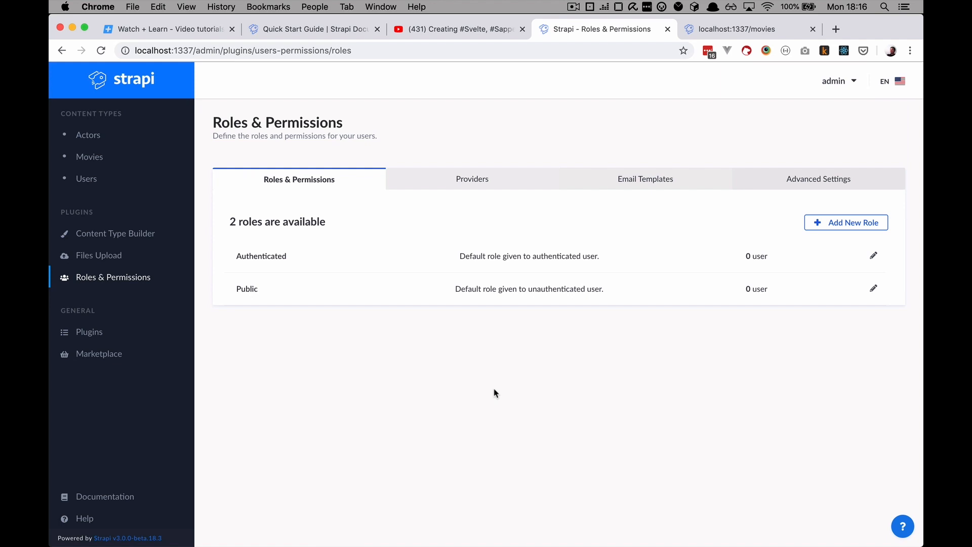
Reload the localhost:1337/movies tab so it returns movie JSON instead of 403 Forbidden
click(708, 29)
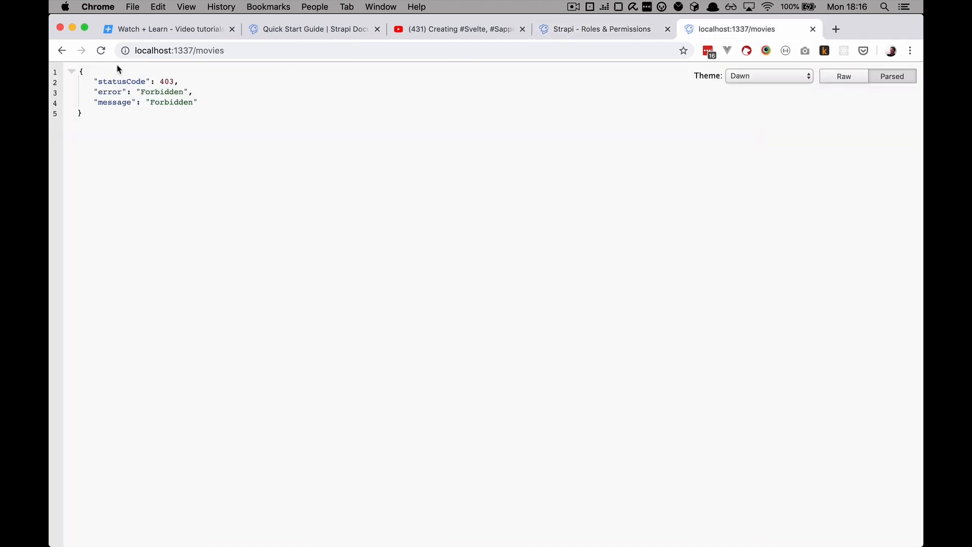
key(super+r)
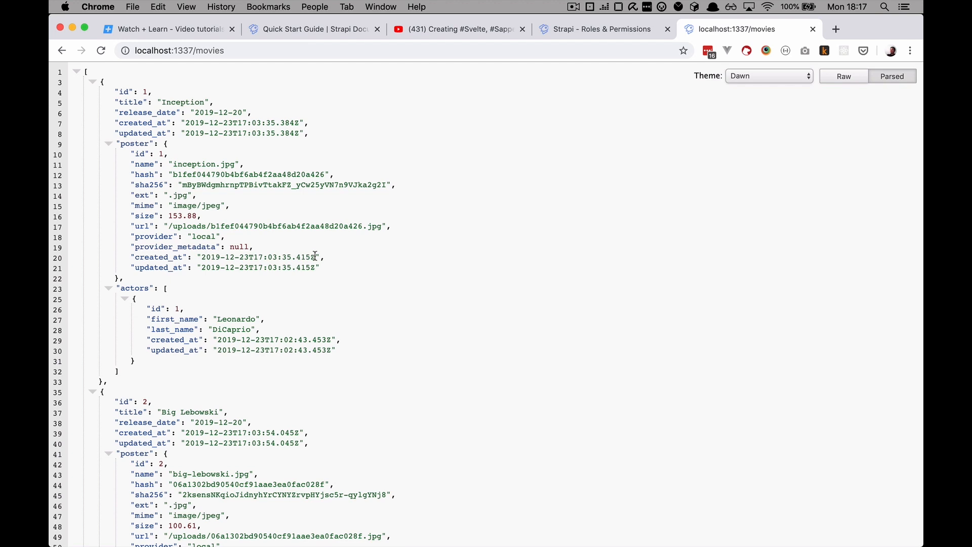
scroll(355, 271, down, 5)
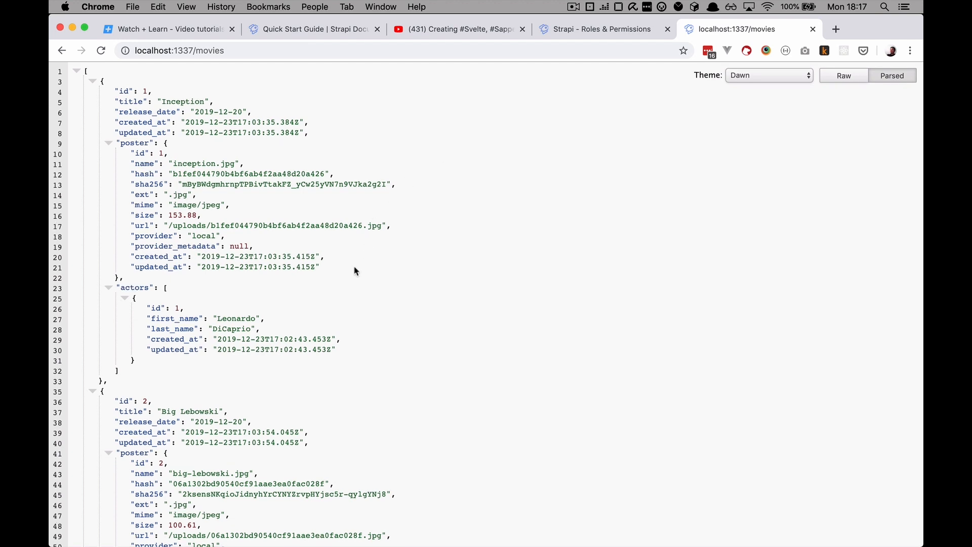
scroll(356, 272, up, 5)
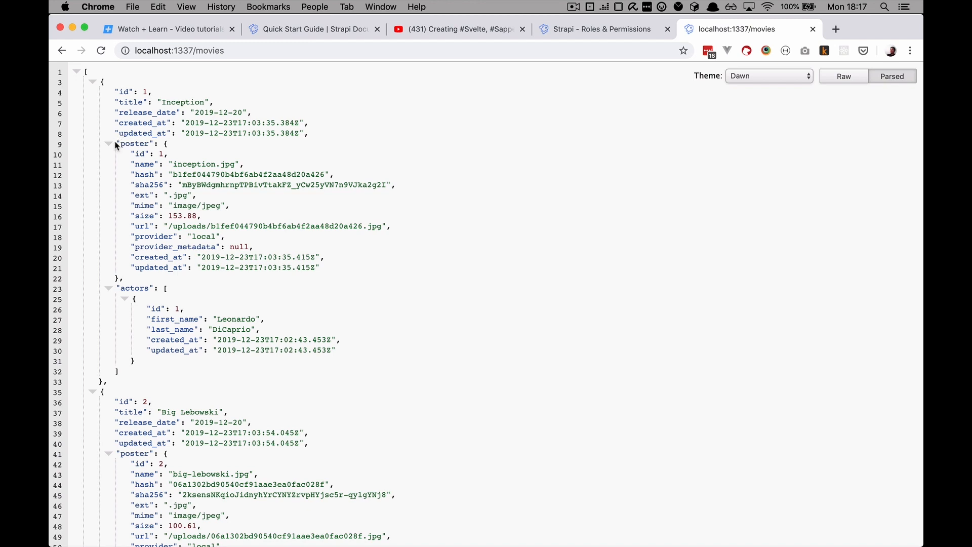
Highlight Inception's poster fields in the JSON: id, name, hash, sha256 and url
drag(116, 143, 196, 147)
drag(130, 154, 256, 163)
click(216, 166)
drag(131, 174, 422, 185)
click(271, 218)
drag(137, 225, 514, 229)
click(355, 276)
Inspect the related actor's fields listed under the movie in the JSON
scroll(356, 276, down, 3)
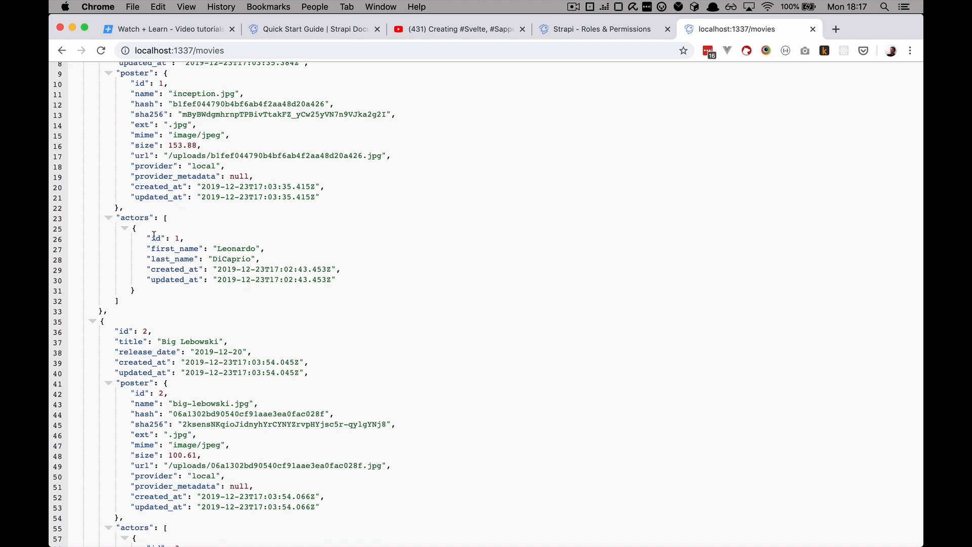
drag(147, 237, 367, 283)
click(369, 252)
scroll(370, 252, down, 8)
scroll(369, 252, up, 10)
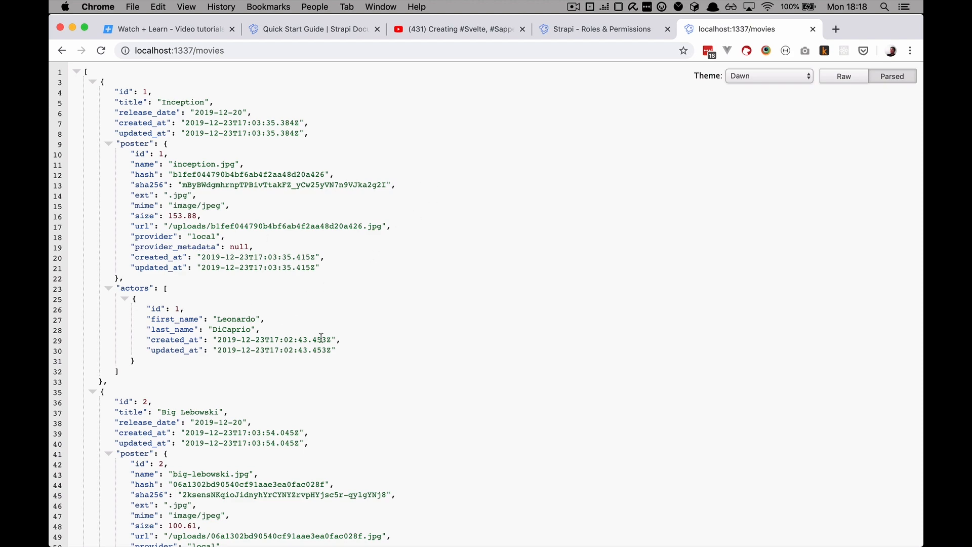
scroll(321, 337, down, 10)
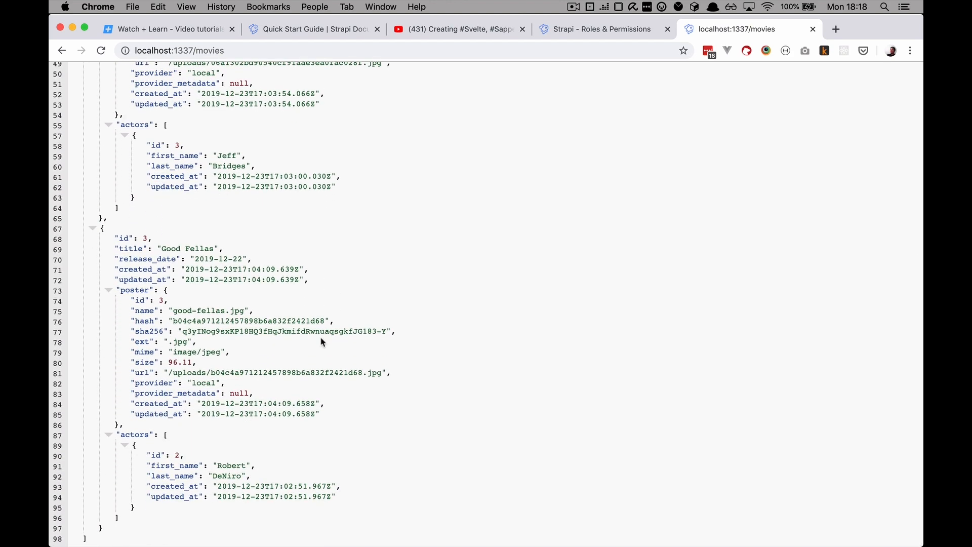
scroll(320, 336, up, 10)
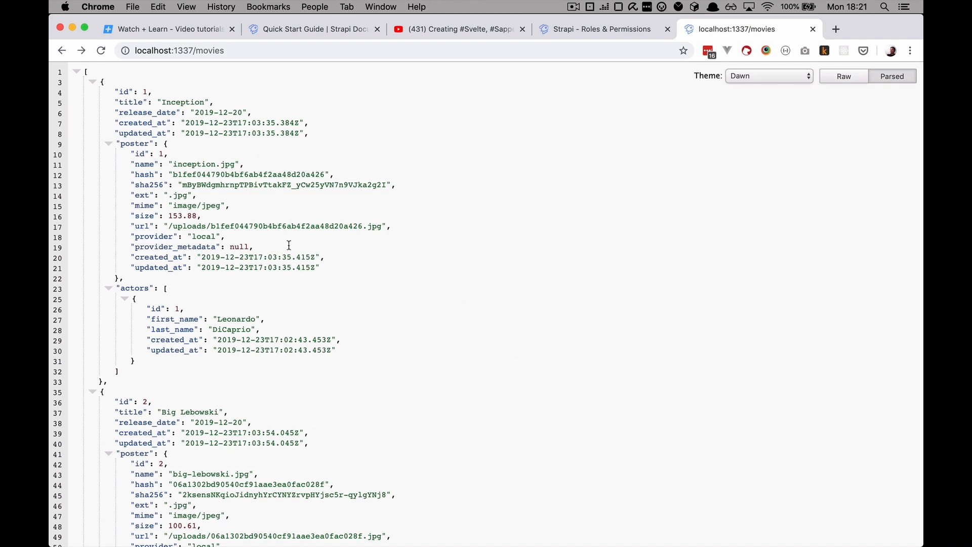
click(251, 52)
click(250, 51)
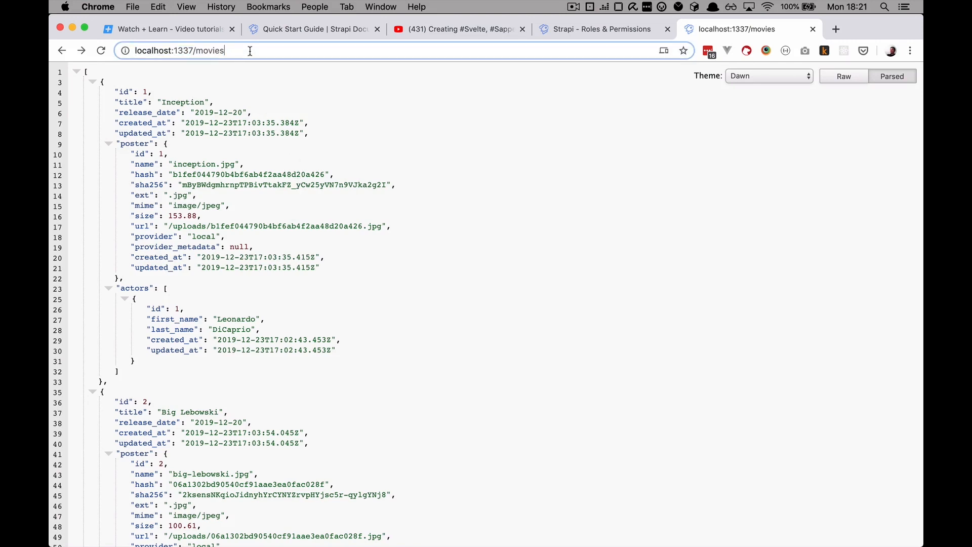
Load localhost:1337/movies/1 and check Inception's title and release_date in the returned JSON
text(/1)
key(Return)
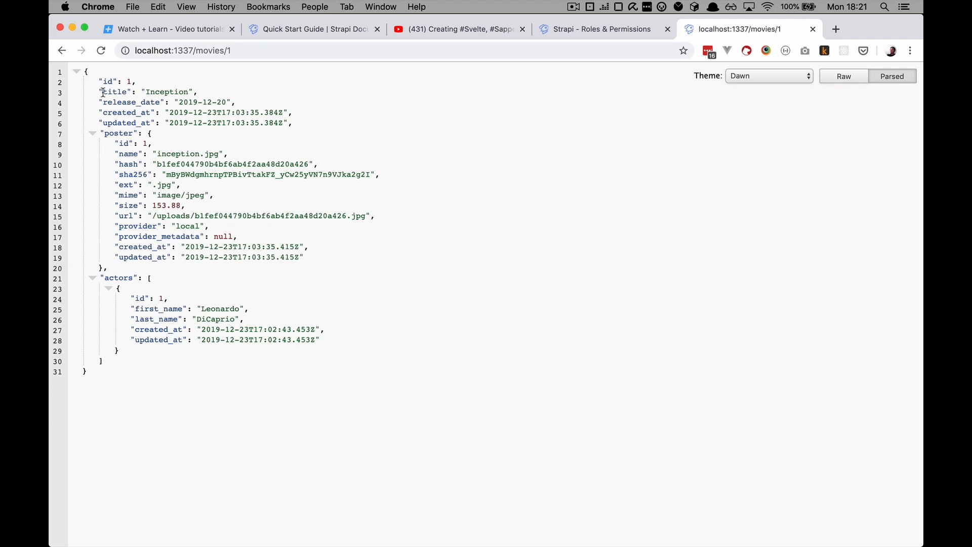
drag(101, 91, 256, 103)
click(218, 94)
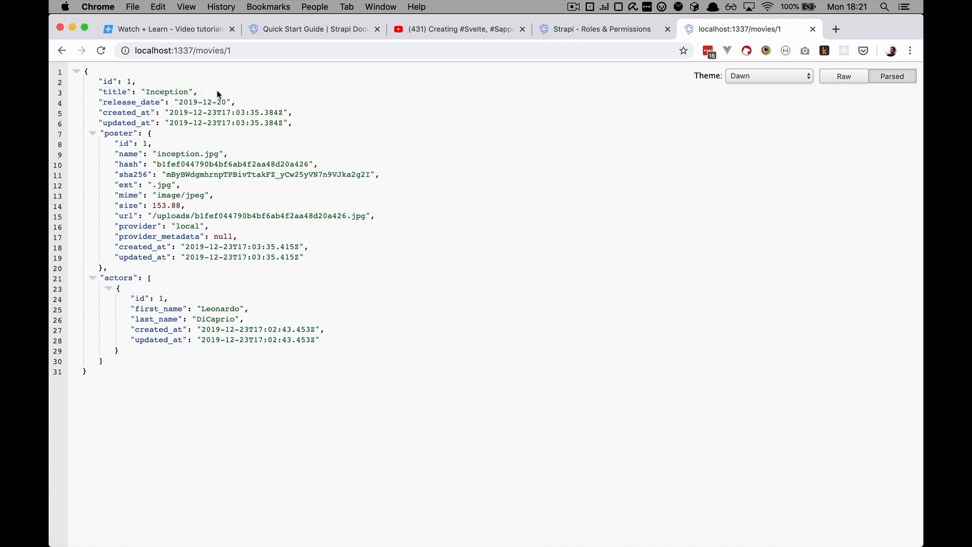